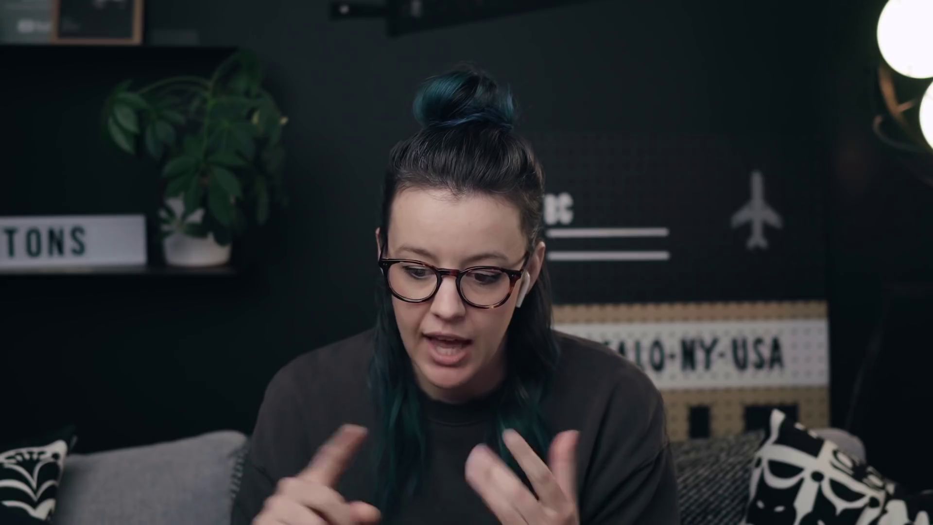
{"action": "scroll", "coordinate": [868, 331], "scroll_direction": "up", "scroll_amount": 10}
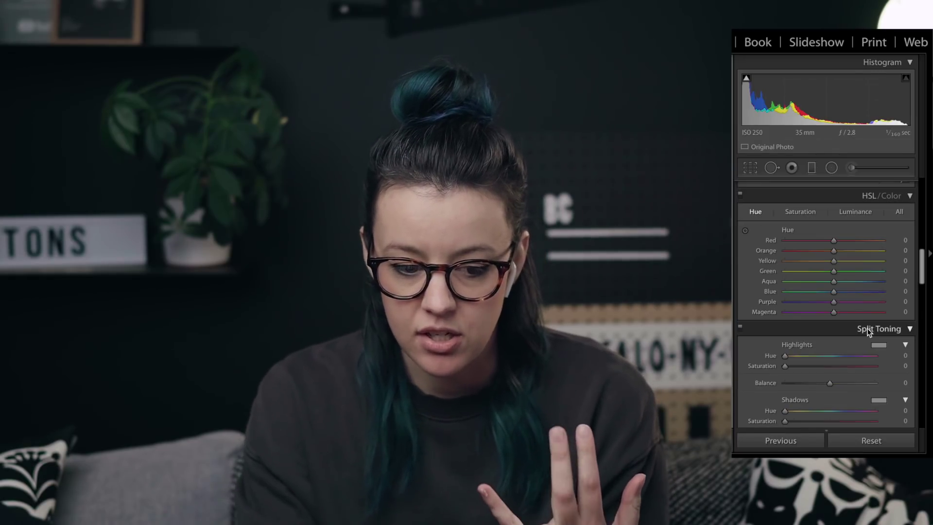
{"action": "scroll", "coordinate": [813, 190], "scroll_direction": "down", "scroll_amount": 3}
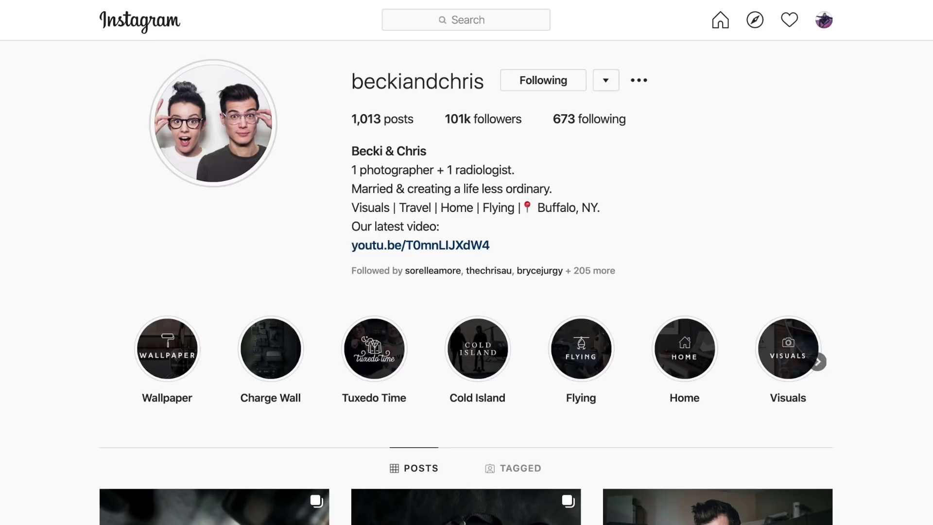
{"action": "scroll", "coordinate": [466, 282], "scroll_direction": "down", "scroll_amount": 4}
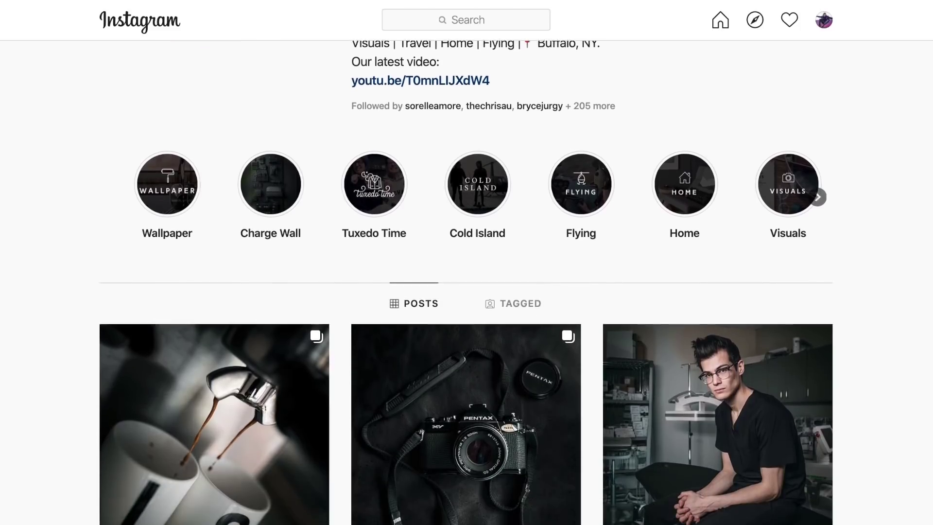
{"action": "scroll", "coordinate": [466, 282], "scroll_direction": "down", "scroll_amount": 7}
{"action": "scroll", "coordinate": [467, 282], "scroll_direction": "down", "scroll_amount": 11}
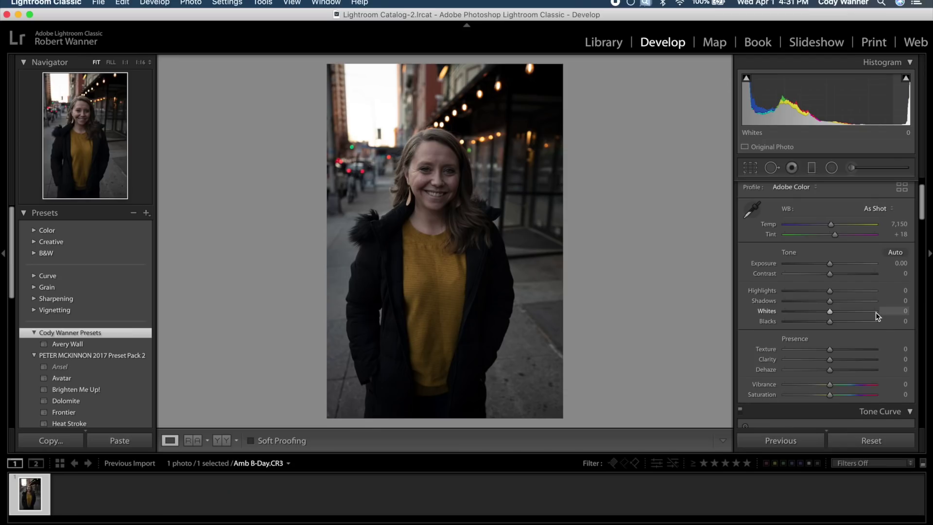
Set the photo's basic tone to Exposure +0.25, Highlights −24, Shadows +27 and Whites −24.
{"action": "scroll", "coordinate": [876, 313], "scroll_direction": "down", "scroll_amount": 1}
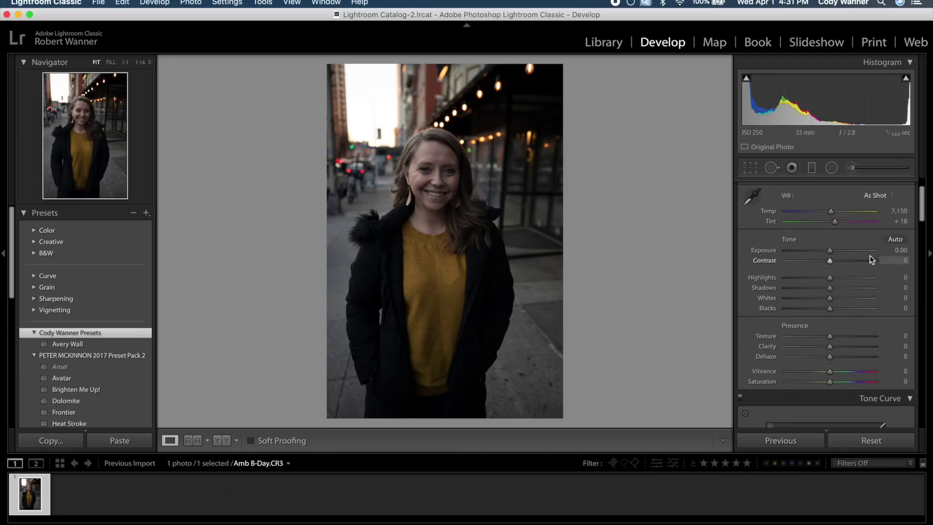
{"action": "left_click_drag", "start_coordinate": [831, 249], "coordinate": [833, 250]}
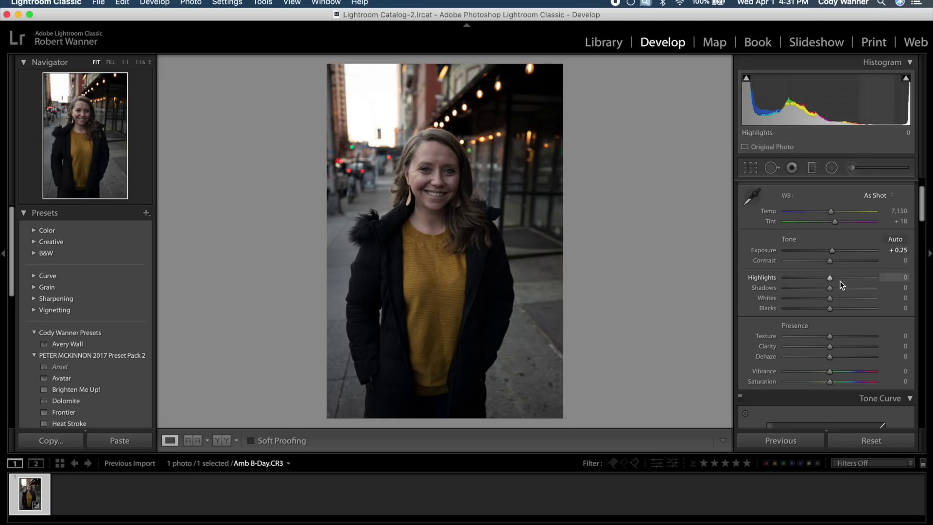
{"action": "left_click_drag", "start_coordinate": [830, 278], "coordinate": [830, 278]}
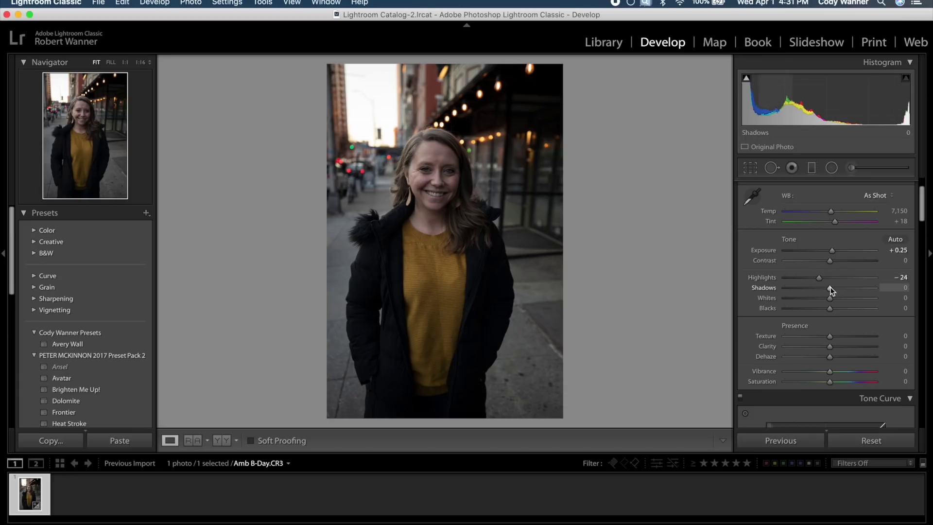
{"action": "left_click_drag", "start_coordinate": [833, 288], "coordinate": [839, 290]}
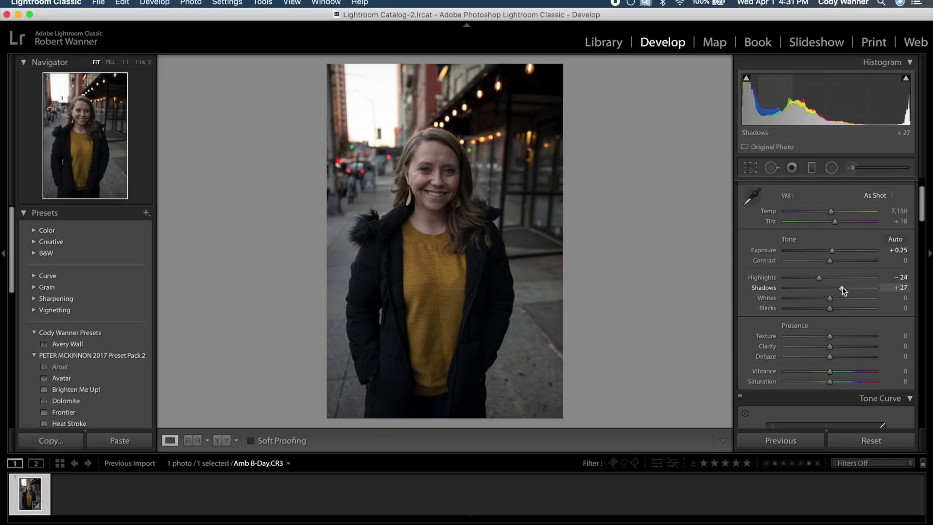
{"action": "left_click_drag", "start_coordinate": [830, 299], "coordinate": [830, 302]}
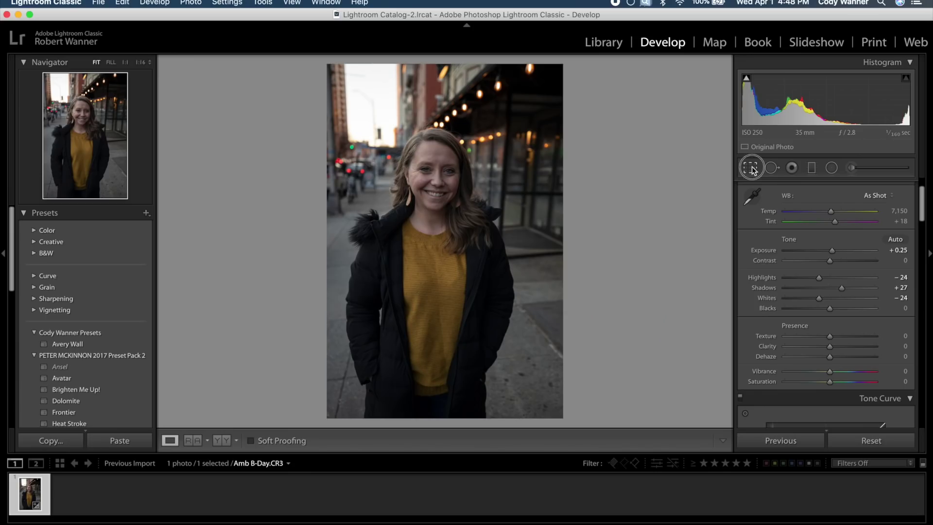
Crop the portrait to a 4 x 5 / 8 x 10 aspect ratio, framed more tightly around the woman's head and upper body.
{"action": "left_click", "coordinate": [751, 168]}
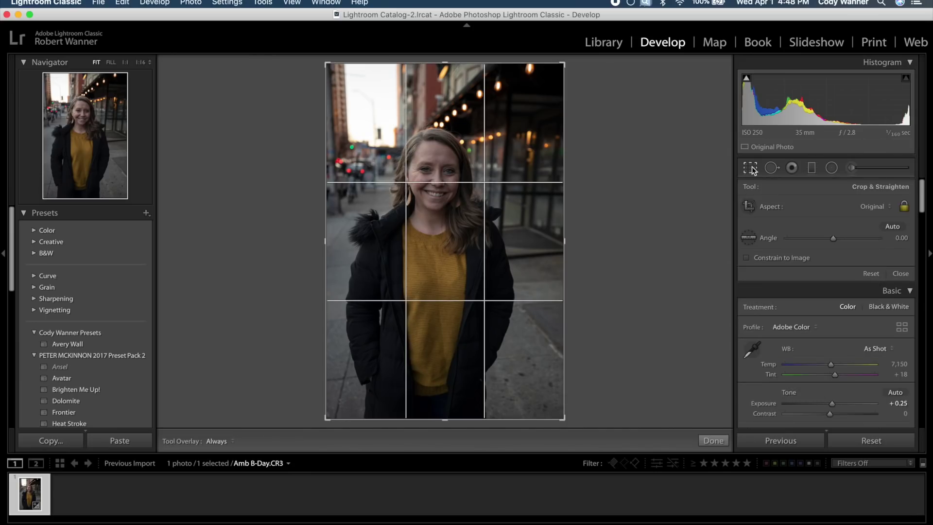
{"action": "left_click", "coordinate": [873, 207]}
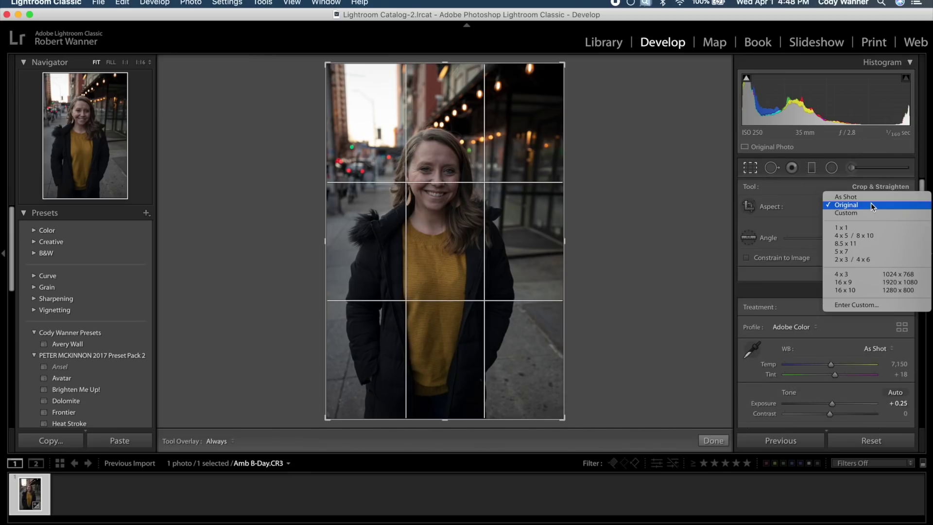
{"action": "left_click", "coordinate": [866, 237]}
{"action": "left_click_drag", "start_coordinate": [469, 264], "coordinate": [470, 296]}
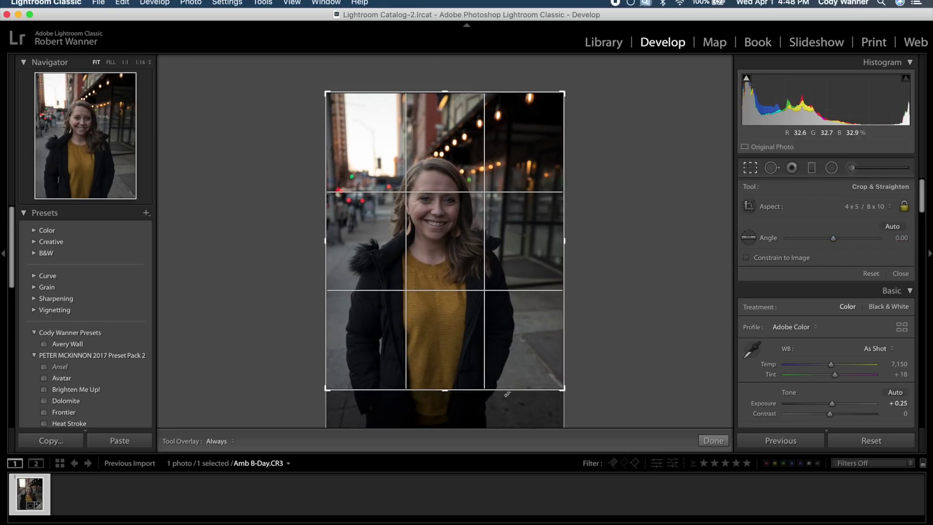
{"action": "left_click_drag", "start_coordinate": [445, 392], "coordinate": [438, 367]}
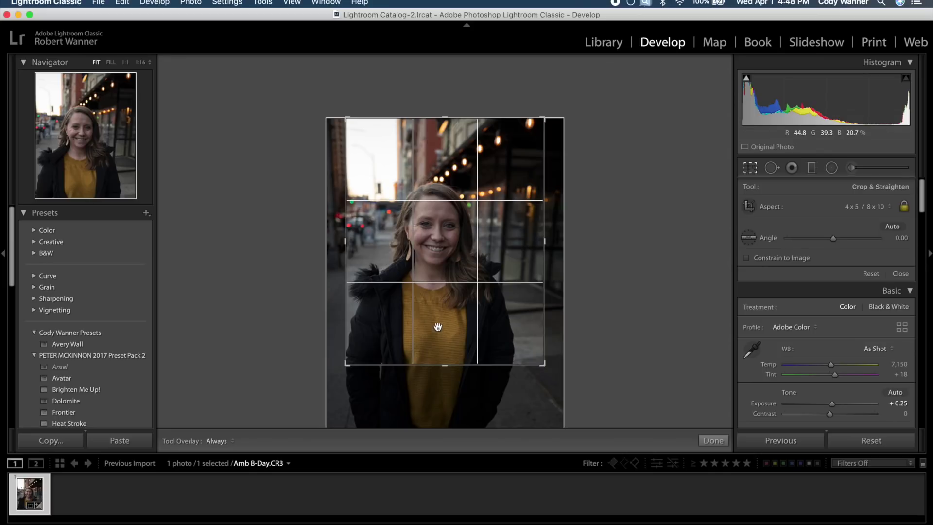
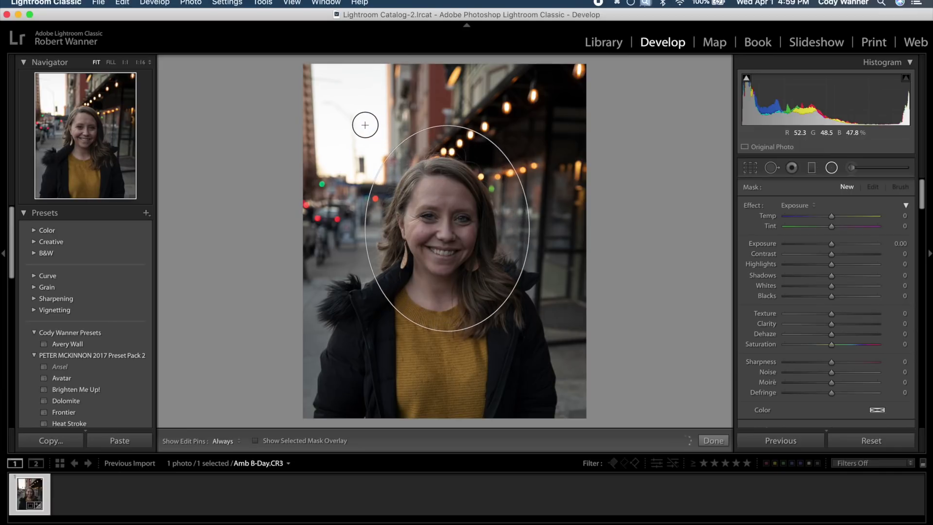
Reposition and slightly enlarge the radial filter's ellipse so it surrounds the woman's head and neck, centred on her face.
{"action": "left_click_drag", "start_coordinate": [448, 231], "coordinate": [439, 229]}
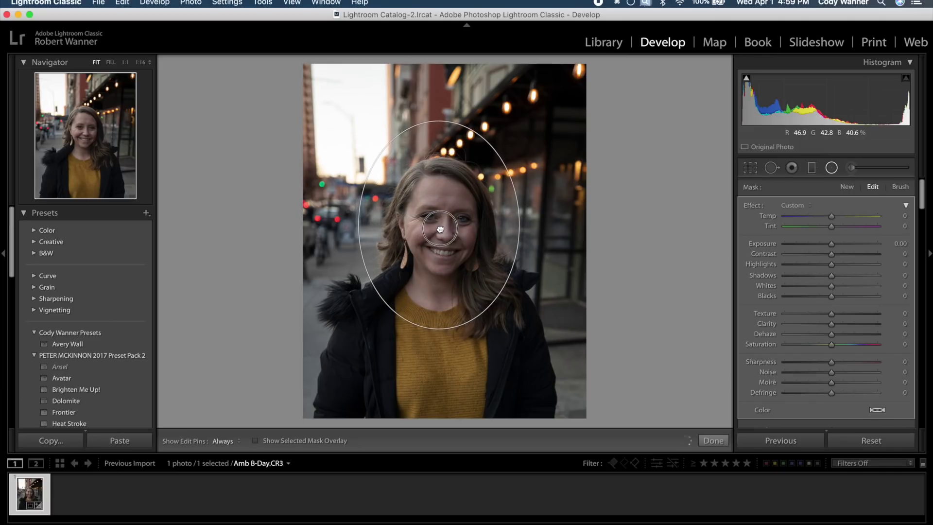
{"action": "mouse_move", "coordinate": [438, 226]}
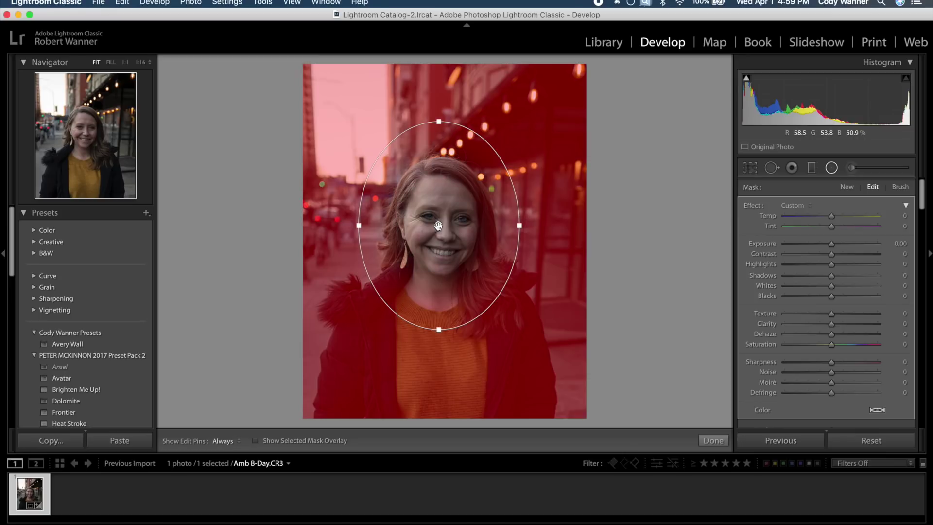
{"action": "left_click_drag", "start_coordinate": [523, 228], "coordinate": [531, 229]}
{"action": "left_click_drag", "start_coordinate": [440, 120], "coordinate": [439, 116]}
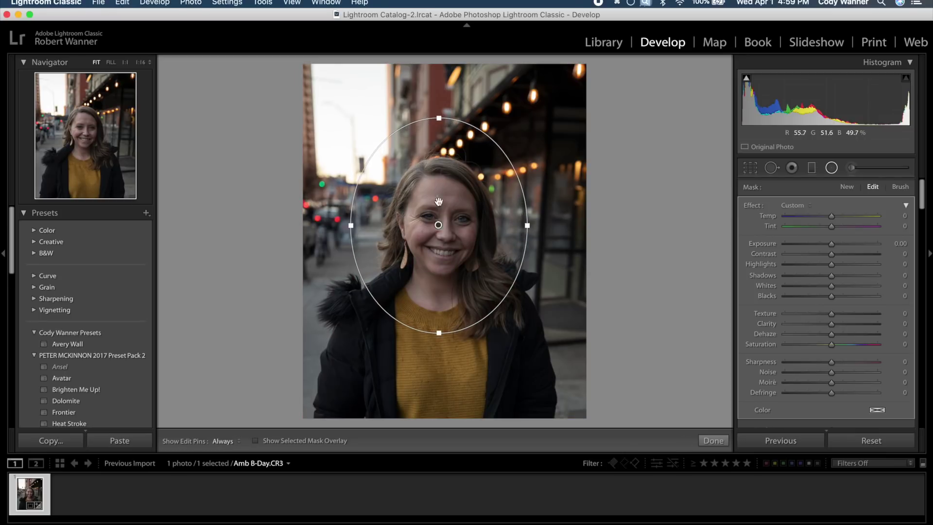
{"action": "mouse_move", "coordinate": [438, 226]}
{"action": "left_click_drag", "start_coordinate": [437, 226], "coordinate": [438, 230]}
{"action": "mouse_move", "coordinate": [438, 231]}
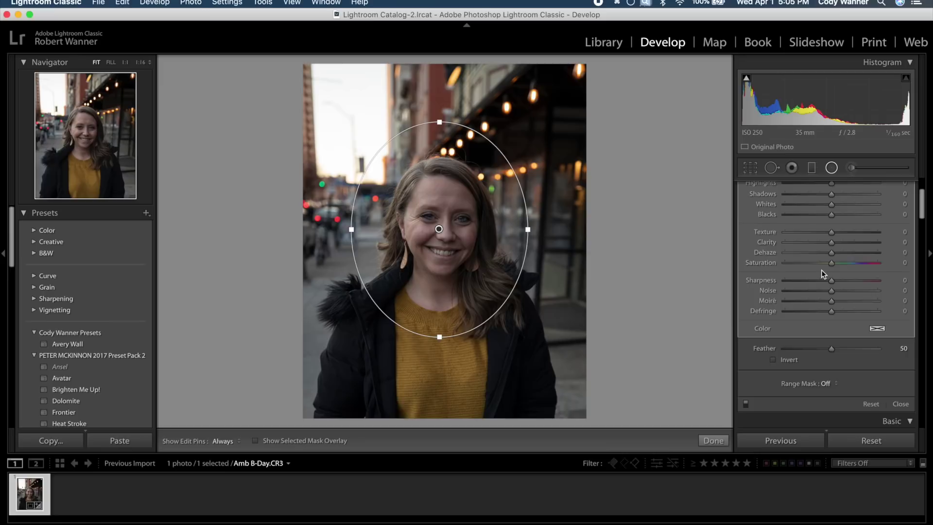
Darken the area outside the radial filter with Exposure −0.65 and Highlights −19, and finish editing the filter.
{"action": "scroll", "coordinate": [821, 270], "scroll_direction": "up", "scroll_amount": 3}
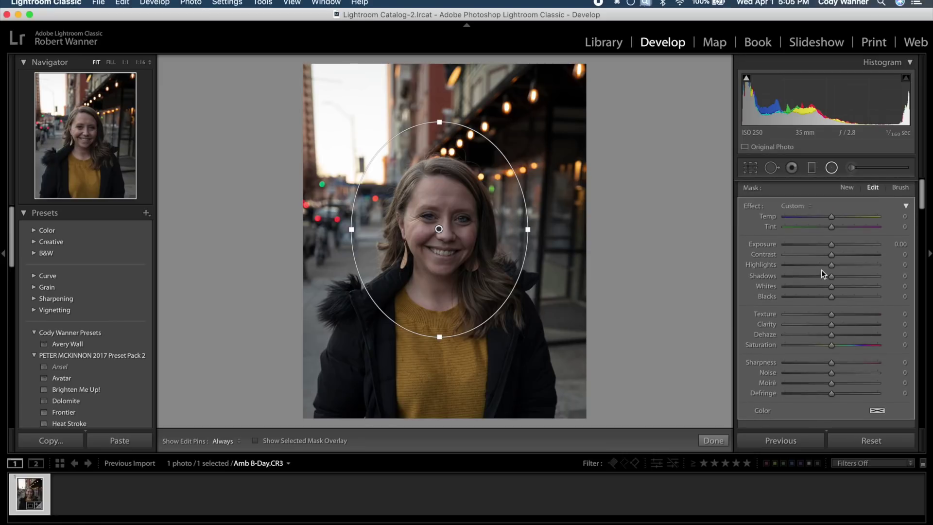
{"action": "left_click_drag", "start_coordinate": [832, 245], "coordinate": [824, 247]}
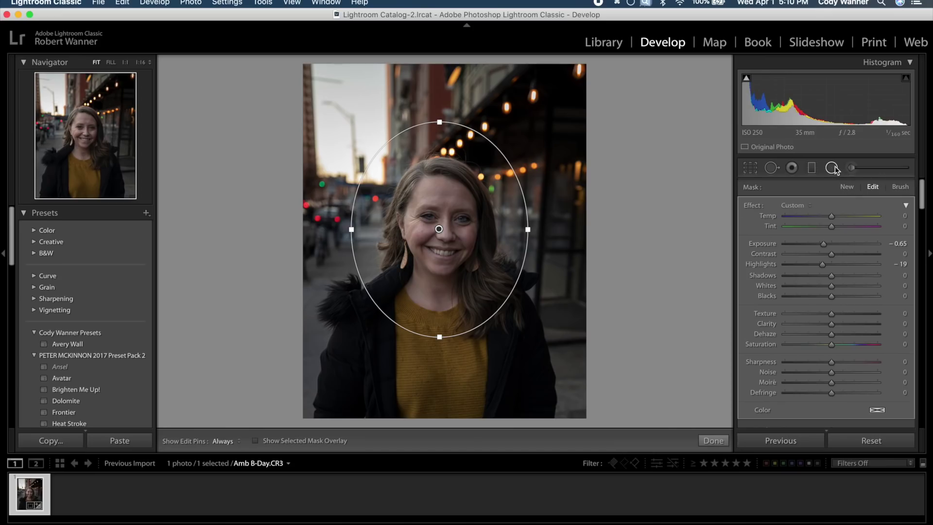
{"action": "left_click", "coordinate": [832, 168]}
Paint an adjustment brush mask over the woman's face and set its Exposure to 0.41 and Shadows to 27.
{"action": "left_click", "coordinate": [851, 168]}
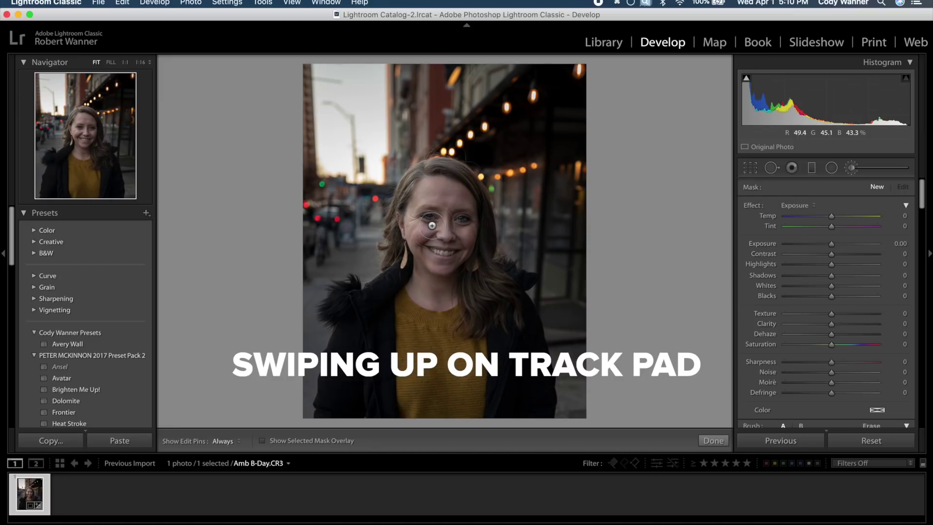
{"action": "scroll", "coordinate": [432, 226], "scroll_direction": "up", "scroll_amount": 3}
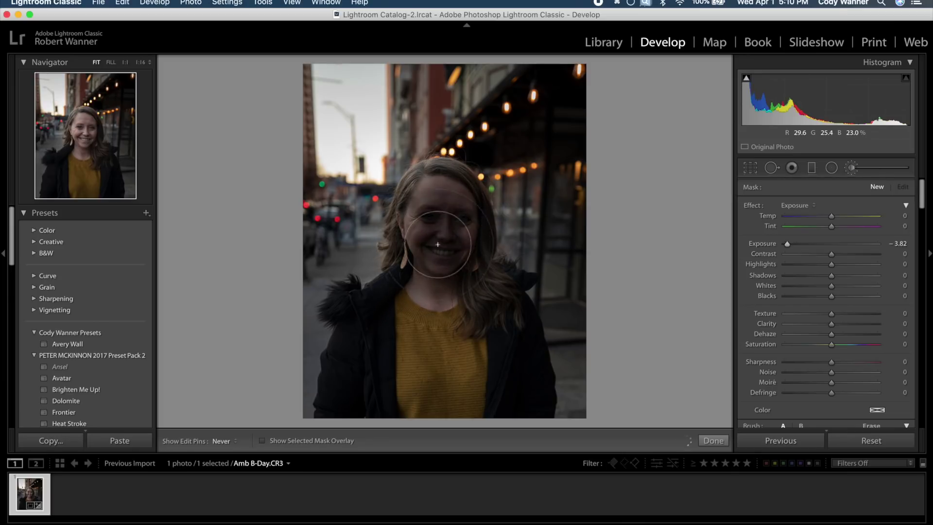
{"action": "left_click_drag", "start_coordinate": [429, 220], "coordinate": [452, 243]}
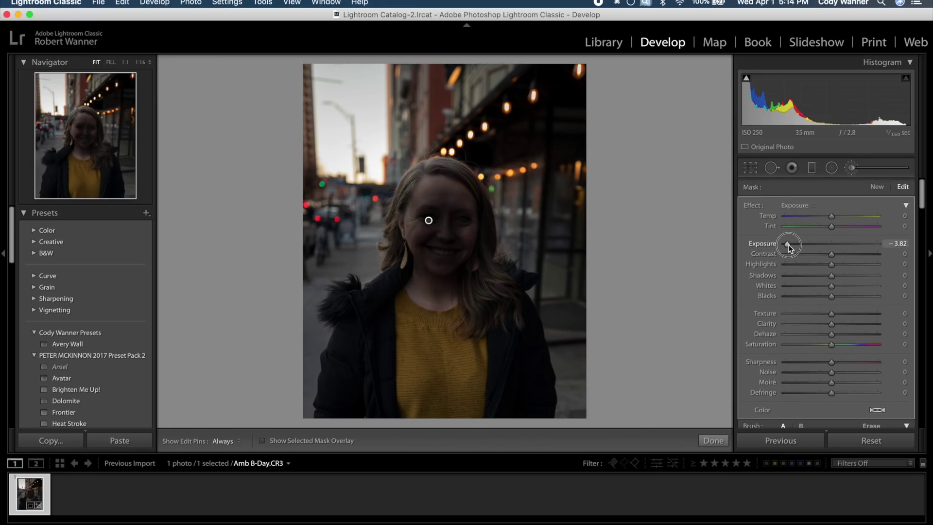
{"action": "double_click", "coordinate": [789, 244]}
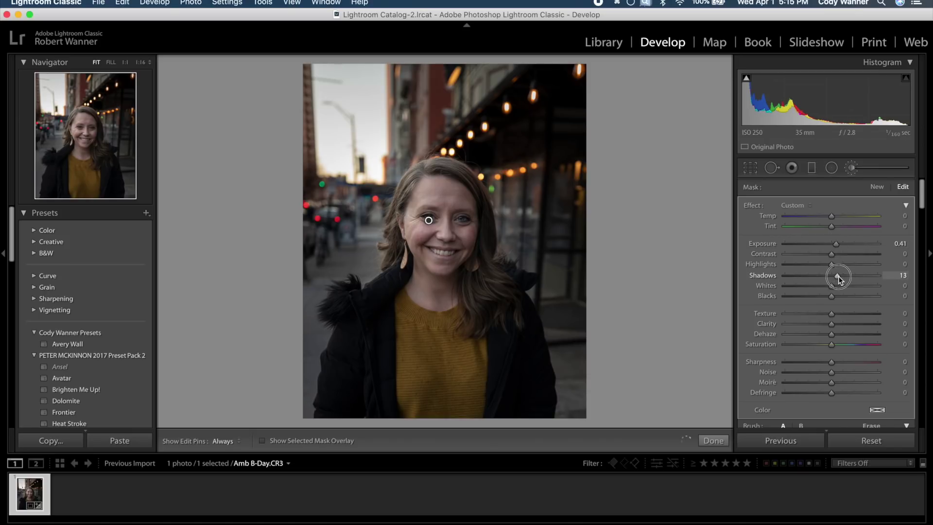
{"action": "left_click_drag", "start_coordinate": [841, 278], "coordinate": [844, 280]}
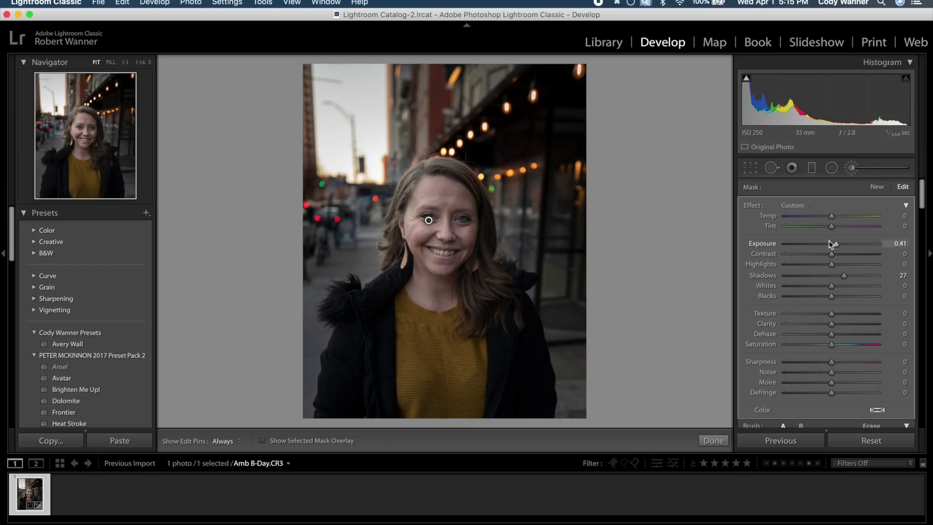
Compare the portrait with and without the adjustment brush edits.
{"action": "scroll", "coordinate": [831, 243], "scroll_direction": "down", "scroll_amount": 4}
{"action": "scroll", "coordinate": [831, 245], "scroll_direction": "down", "scroll_amount": 3}
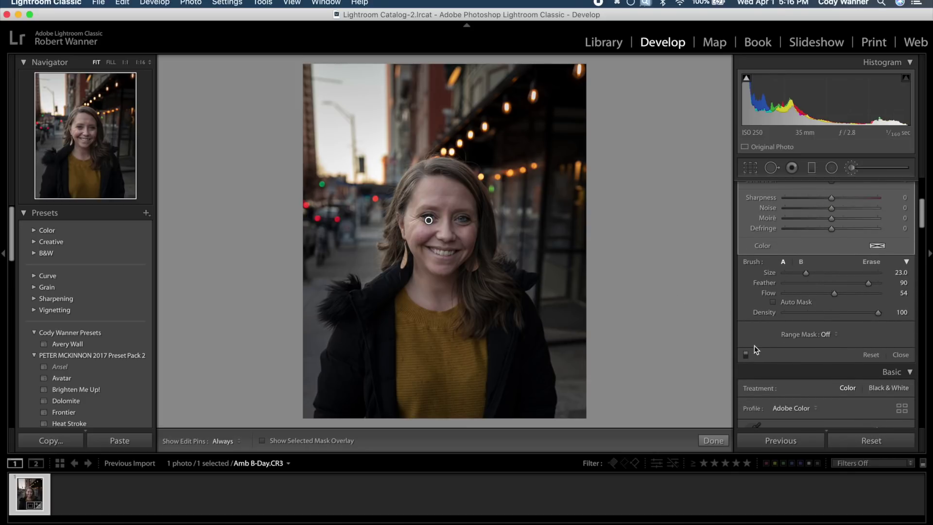
{"action": "left_click", "coordinate": [746, 354]}
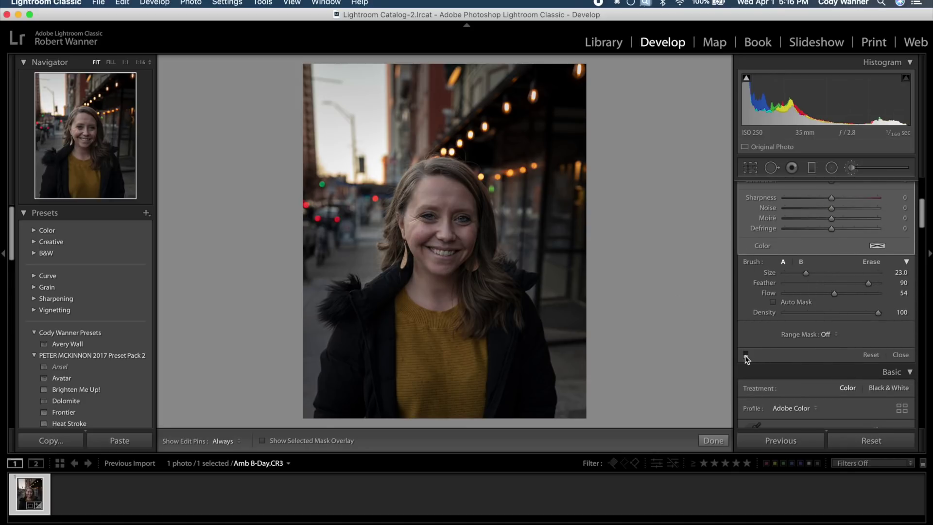
{"action": "left_click", "coordinate": [746, 354]}
{"action": "left_click", "coordinate": [746, 354]}
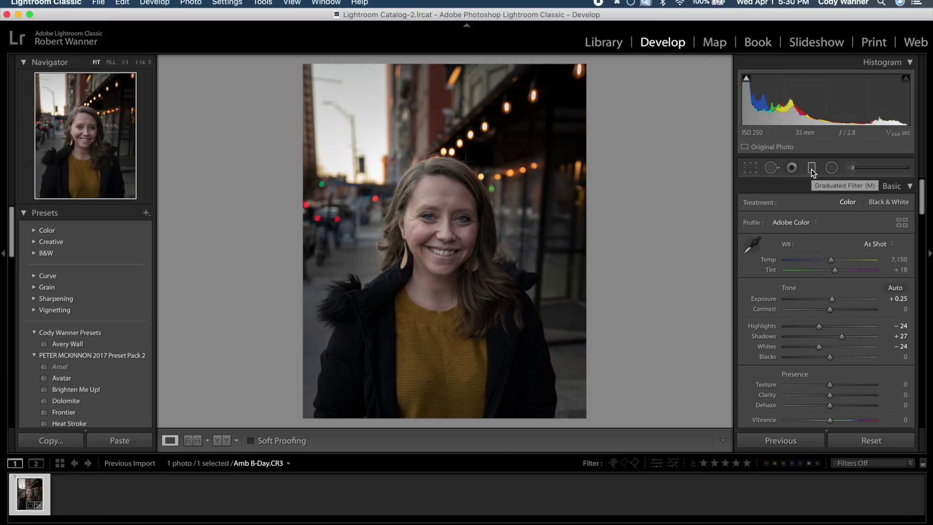
Add a diagonal graduated filter across the photo's lower-right area, lower its exposure slightly, and close the filter.
{"action": "left_click", "coordinate": [811, 168]}
{"action": "left_click_drag", "start_coordinate": [547, 417], "coordinate": [447, 220]}
{"action": "left_click_drag", "start_coordinate": [498, 318], "coordinate": [528, 412]}
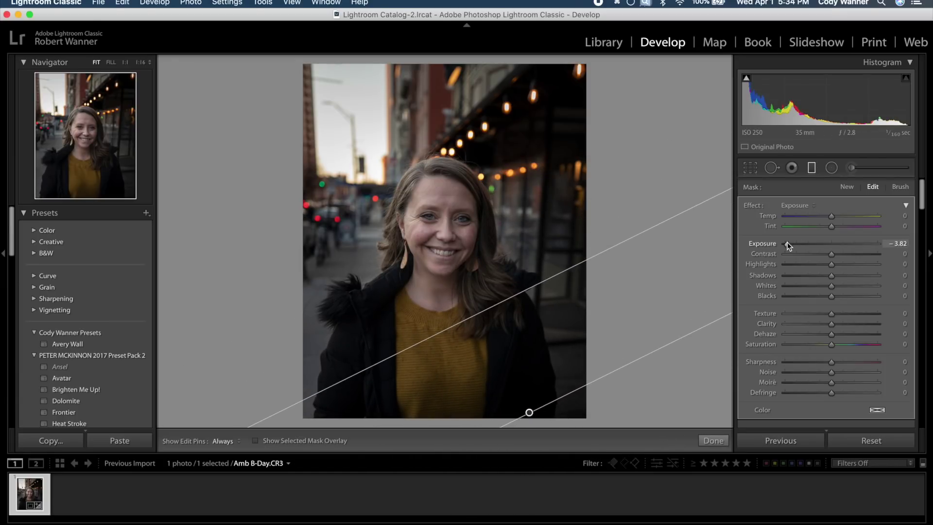
{"action": "left_click_drag", "start_coordinate": [788, 243], "coordinate": [829, 247]}
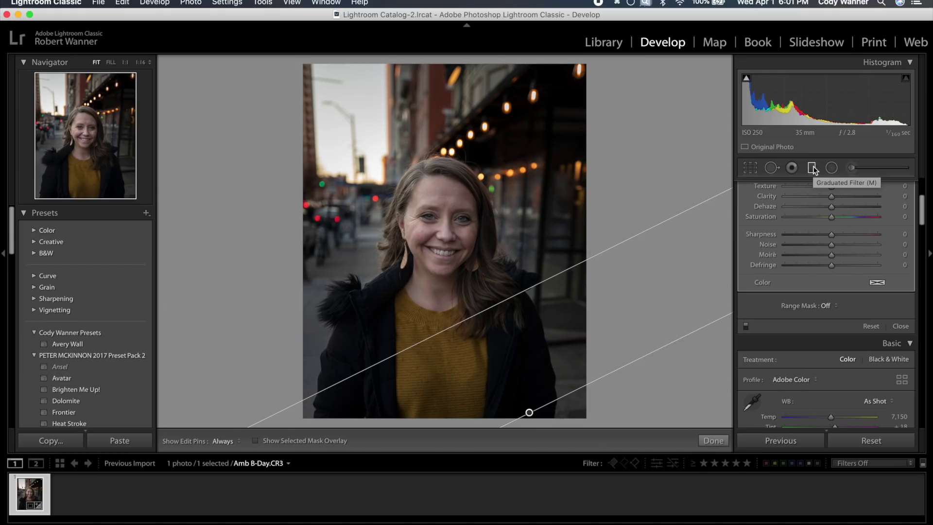
{"action": "left_click", "coordinate": [812, 168]}
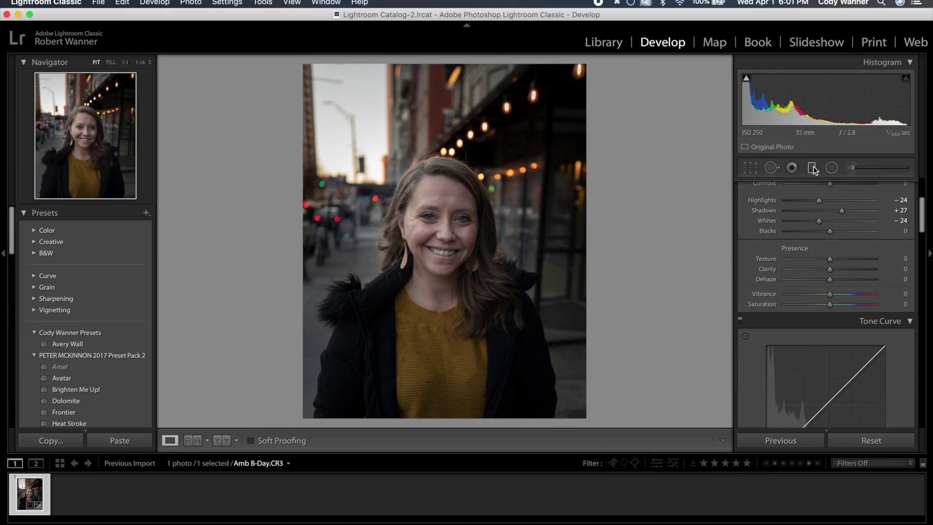
Warm the photo's white balance by raising the colour temperature.
{"action": "scroll", "coordinate": [837, 238], "scroll_direction": "up", "scroll_amount": 3}
{"action": "left_click_drag", "start_coordinate": [832, 259], "coordinate": [842, 261]}
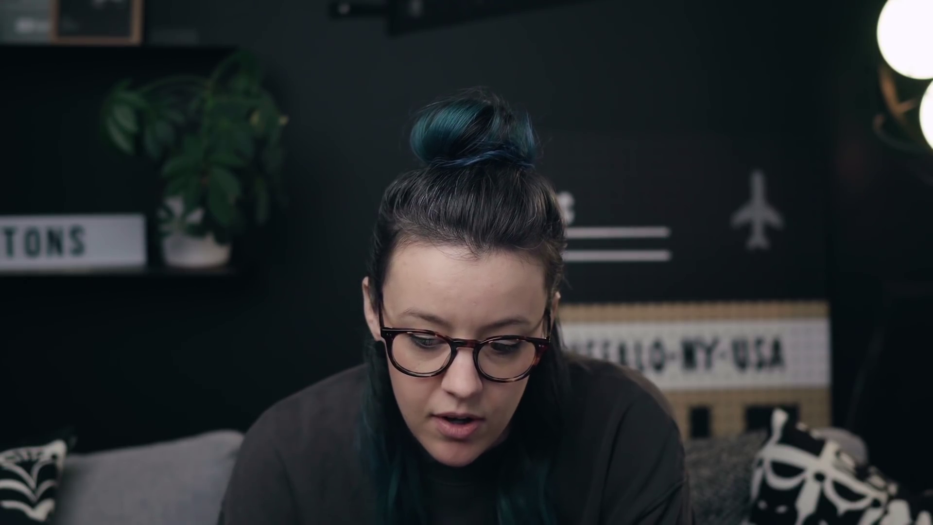
Look through the remaining develop settings from Tone Curve down to Calibration.
{"action": "scroll", "coordinate": [849, 318], "scroll_direction": "down", "scroll_amount": 8}
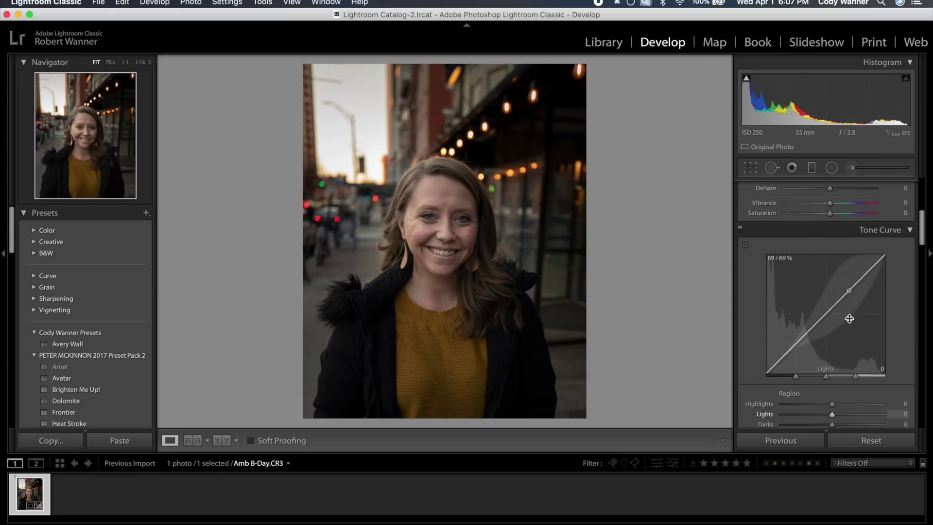
{"action": "scroll", "coordinate": [850, 319], "scroll_direction": "down", "scroll_amount": 10}
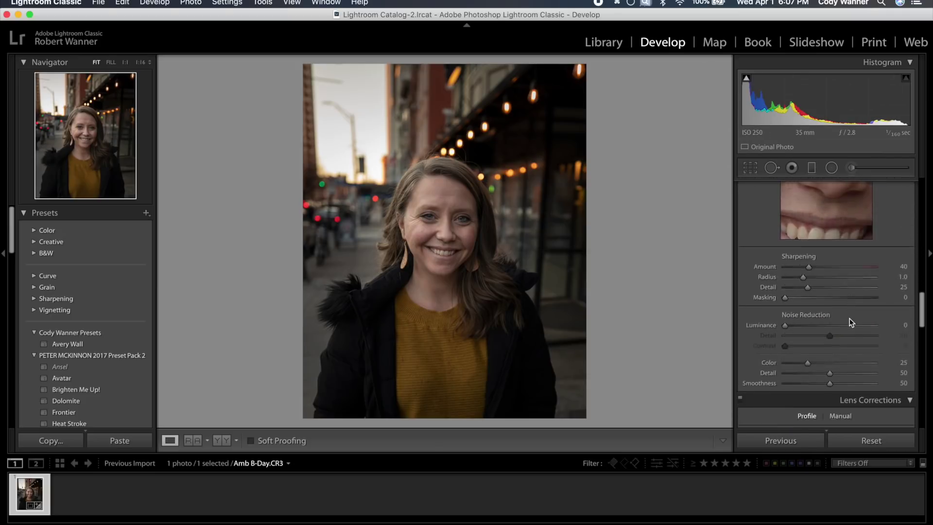
{"action": "scroll", "coordinate": [850, 319], "scroll_direction": "down", "scroll_amount": 12}
{"action": "scroll", "coordinate": [850, 319], "scroll_direction": "down", "scroll_amount": 3}
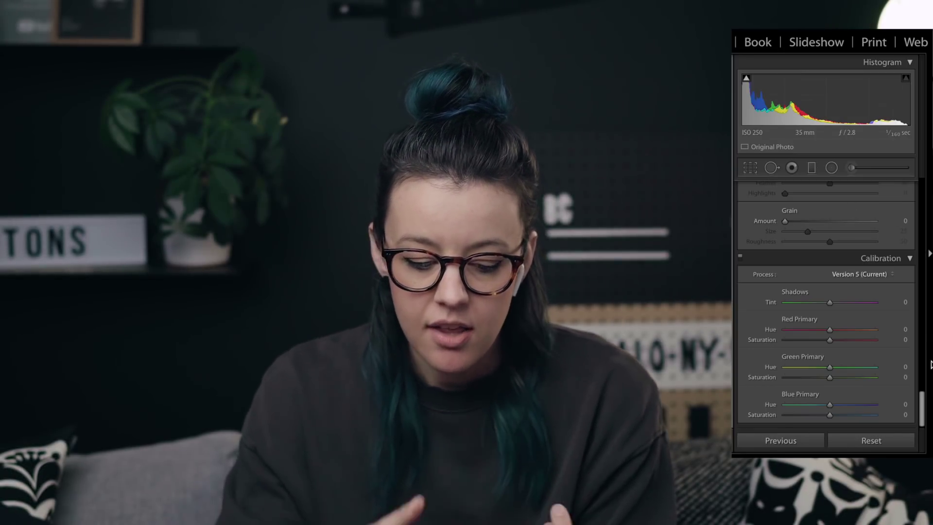
In Calibration, set the Red Primary hue to -10, Green Primary hue to +7 and Blue Primary hue to -16, then compare without calibration.
{"action": "scroll", "coordinate": [827, 292], "scroll_direction": "up", "scroll_amount": 10}
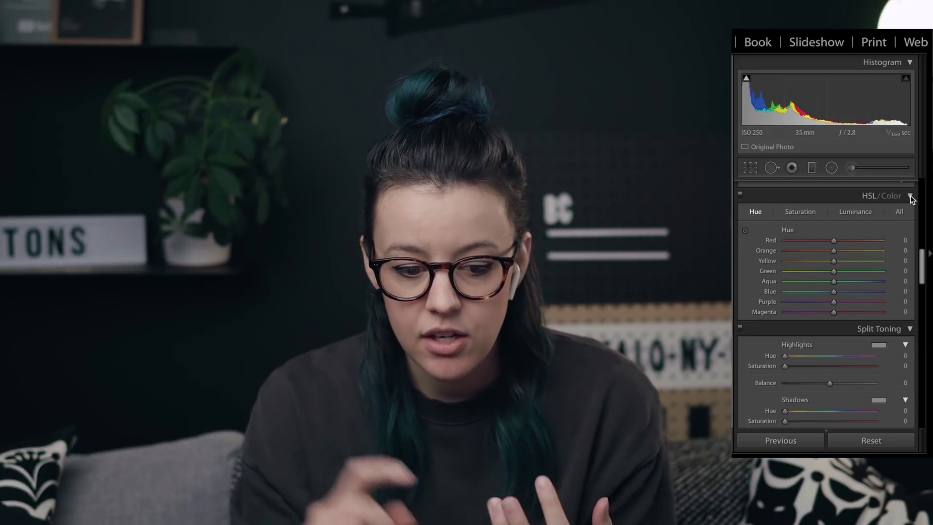
{"action": "scroll", "coordinate": [812, 191], "scroll_direction": "down", "scroll_amount": 3}
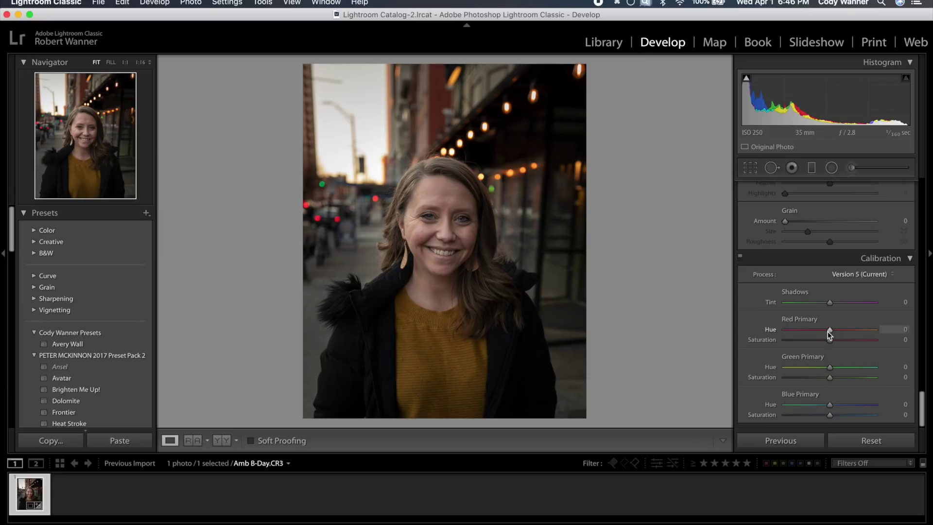
{"action": "left_click_drag", "start_coordinate": [825, 333], "coordinate": [768, 329]}
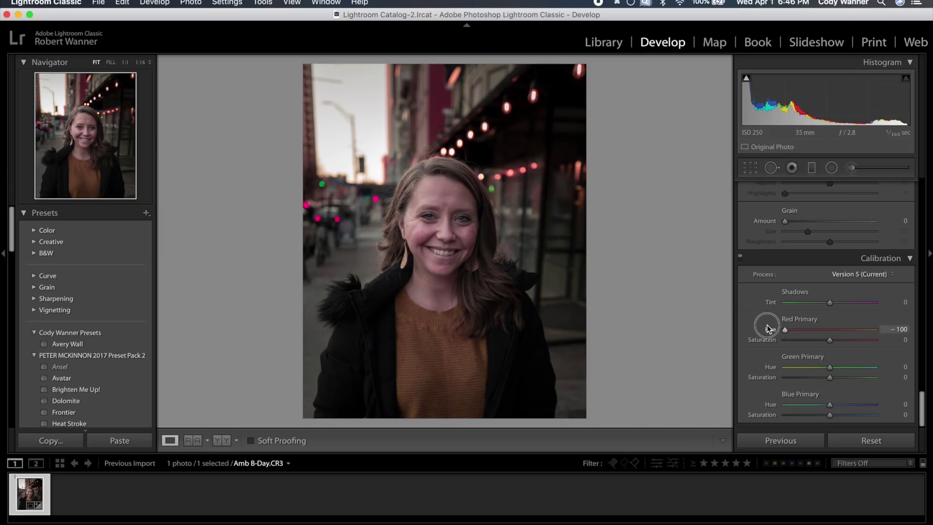
{"action": "mouse_move", "coordinate": [838, 335]}
{"action": "left_mouse_down"}
{"action": "mouse_move", "coordinate": [896, 335]}
{"action": "mouse_move", "coordinate": [828, 334]}
{"action": "left_mouse_up"}
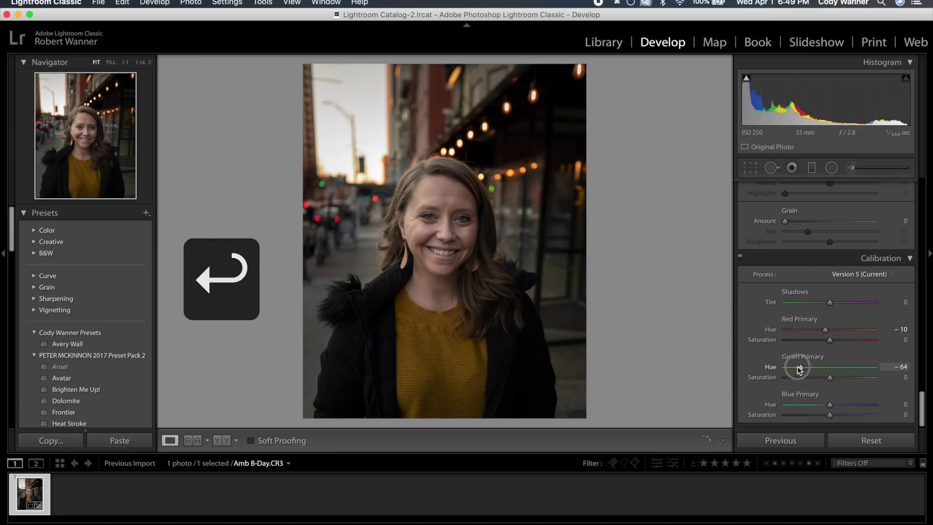
{"action": "left_click_drag", "start_coordinate": [798, 367], "coordinate": [840, 369]}
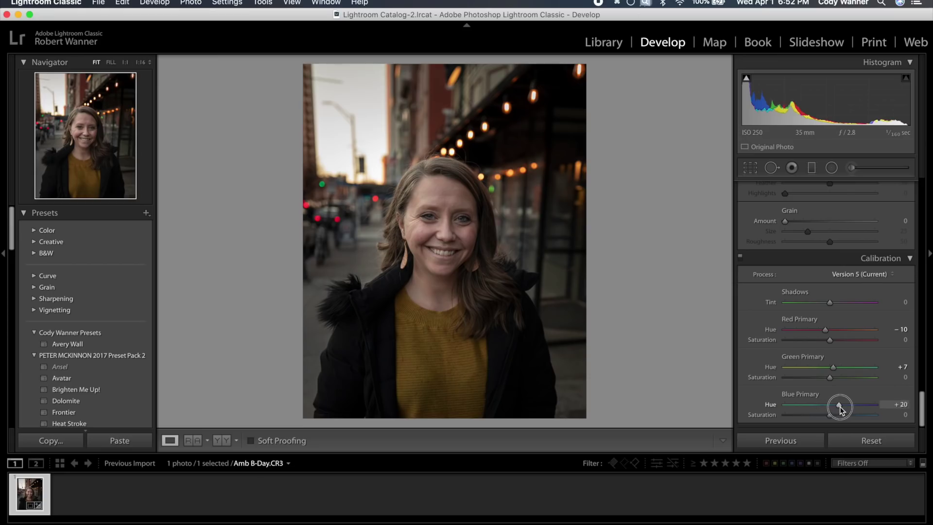
{"action": "left_click_drag", "start_coordinate": [839, 407], "coordinate": [802, 408]}
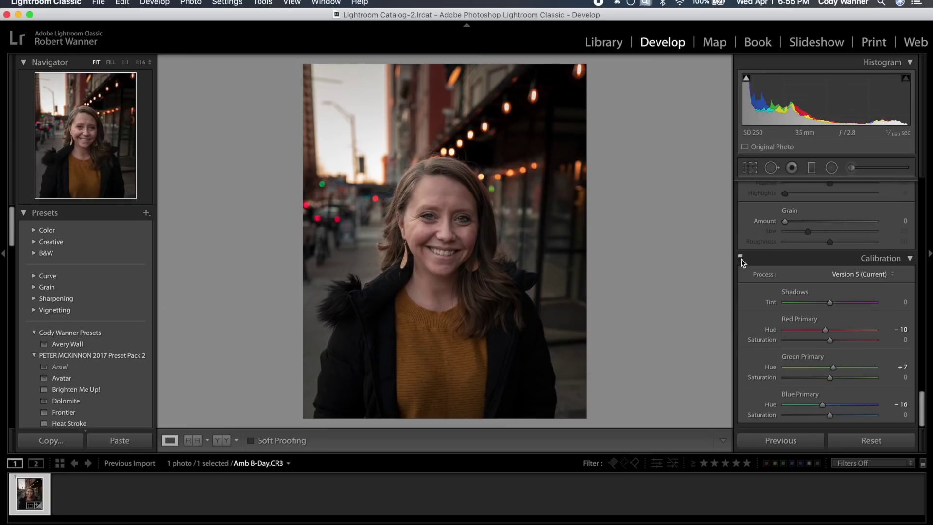
{"action": "left_click", "coordinate": [740, 260]}
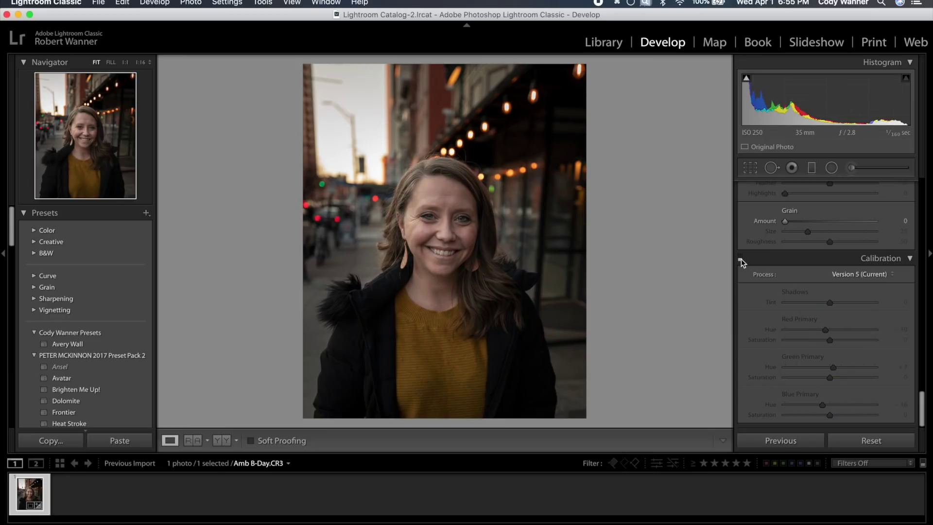
{"action": "left_click", "coordinate": [741, 258]}
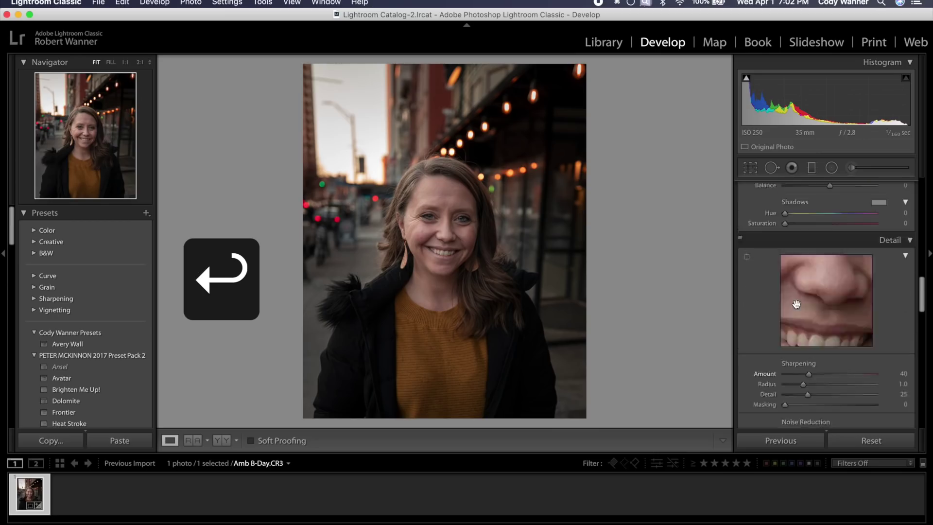
Paint a new adjustment brush mask over the iris of the woman's eye on the photo's right side.
{"action": "scroll", "coordinate": [796, 304], "scroll_direction": "up", "scroll_amount": 10}
{"action": "scroll", "coordinate": [796, 304], "scroll_direction": "down", "scroll_amount": 1}
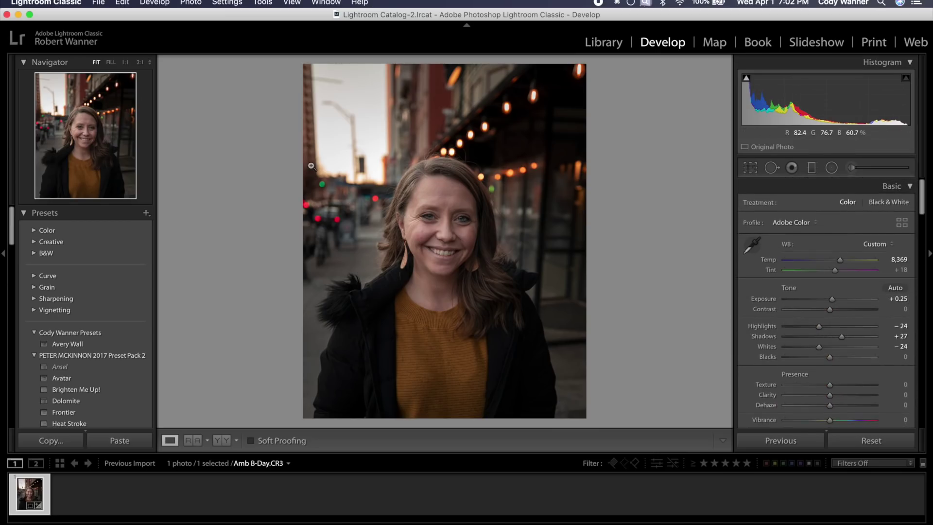
{"action": "left_click", "coordinate": [88, 128]}
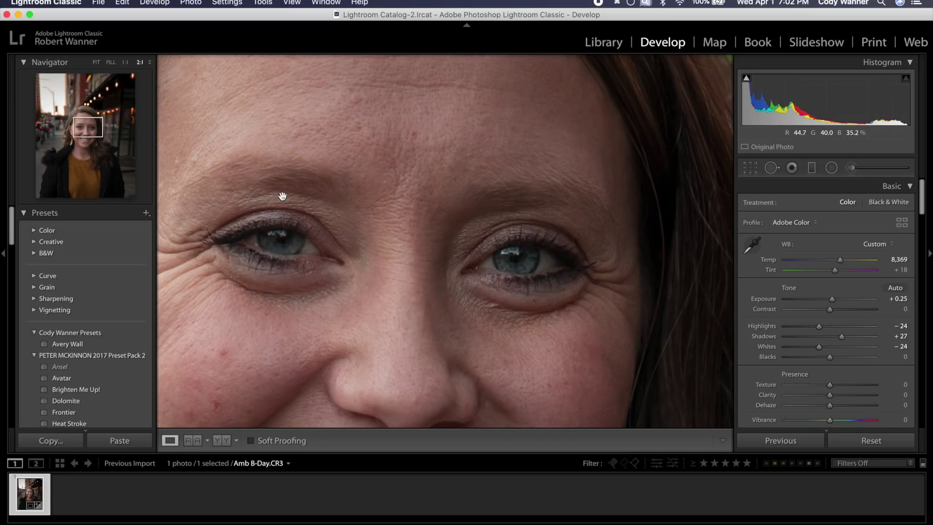
{"action": "left_click_drag", "start_coordinate": [522, 275], "coordinate": [543, 237]}
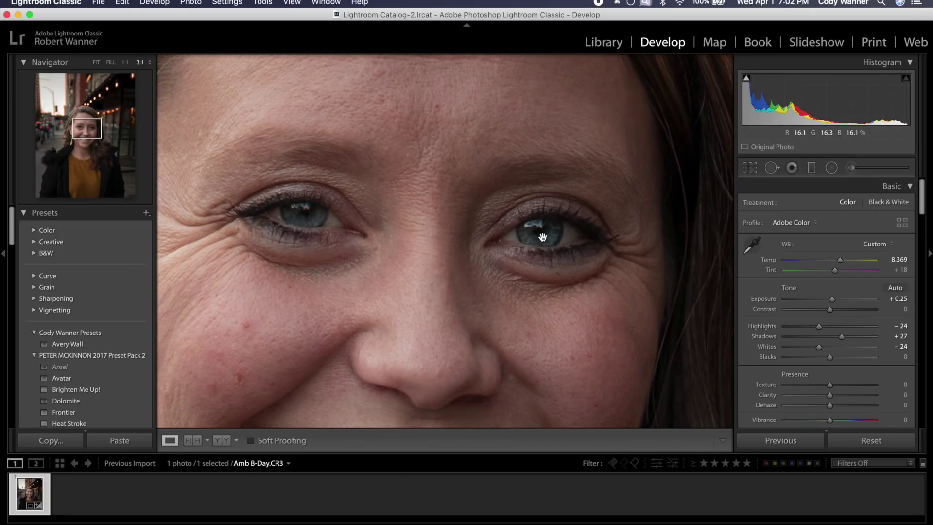
{"action": "key", "text": "super+equal"}
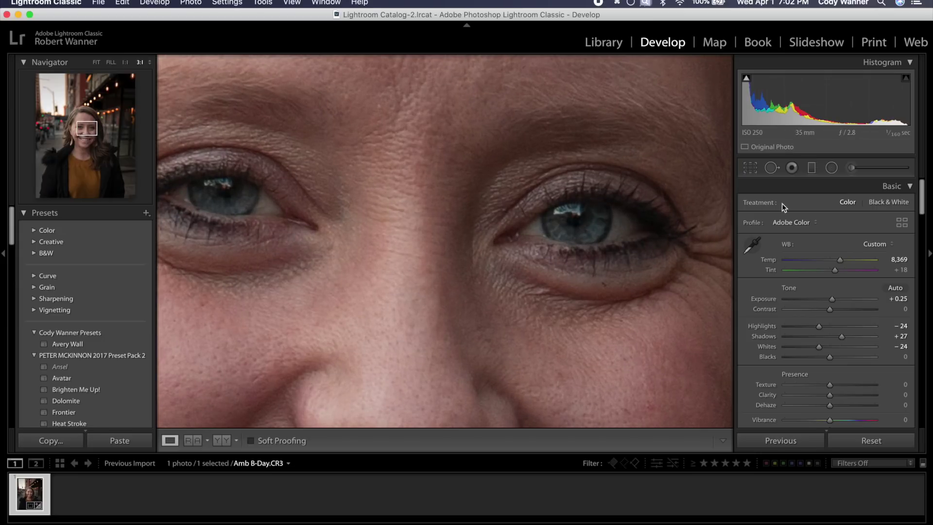
{"action": "left_click", "coordinate": [859, 169]}
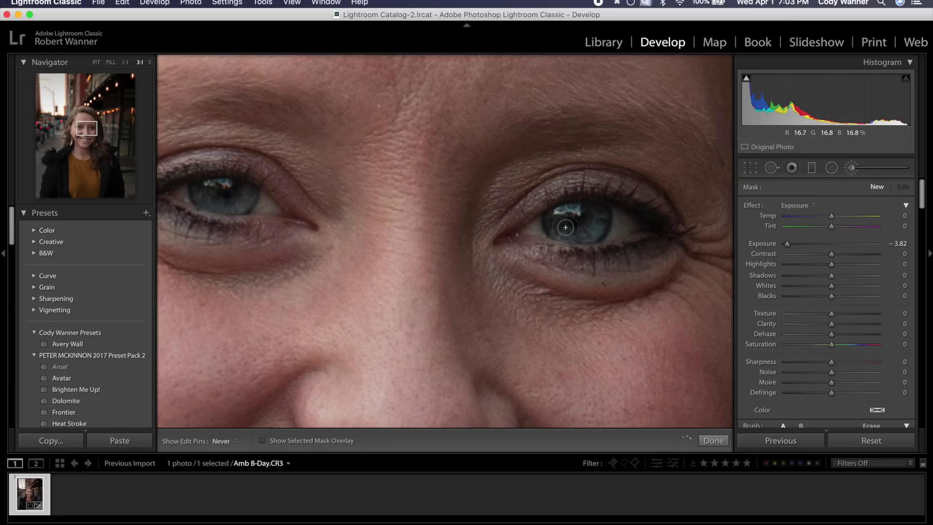
{"action": "mouse_move", "coordinate": [567, 238]}
{"action": "left_mouse_down"}
{"action": "mouse_move", "coordinate": [638, 225]}
{"action": "mouse_move", "coordinate": [604, 212]}
{"action": "mouse_move", "coordinate": [559, 216]}
{"action": "left_mouse_up"}
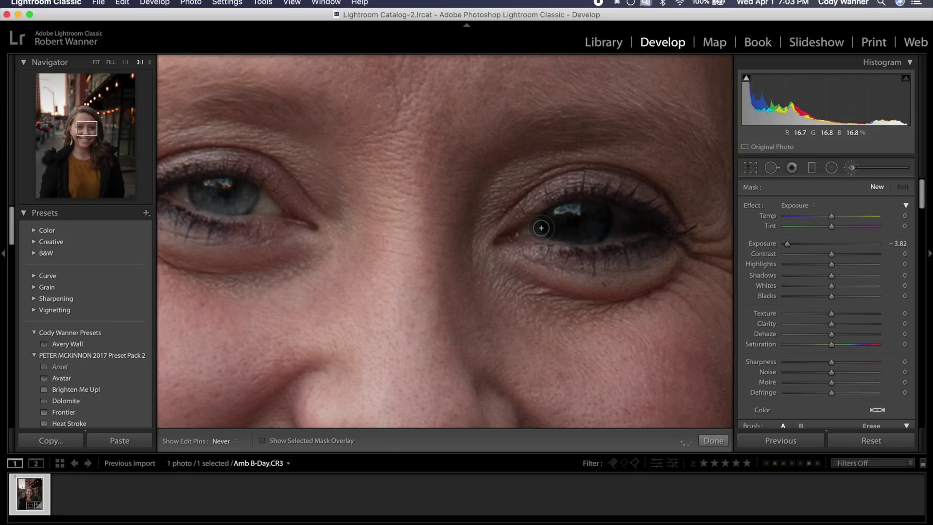
Show the edit pins, apply the Iris Enhance effect to the eye mask and raise its clarity to 24.
{"action": "key", "text": "h"}
{"action": "left_click", "coordinate": [795, 206]}
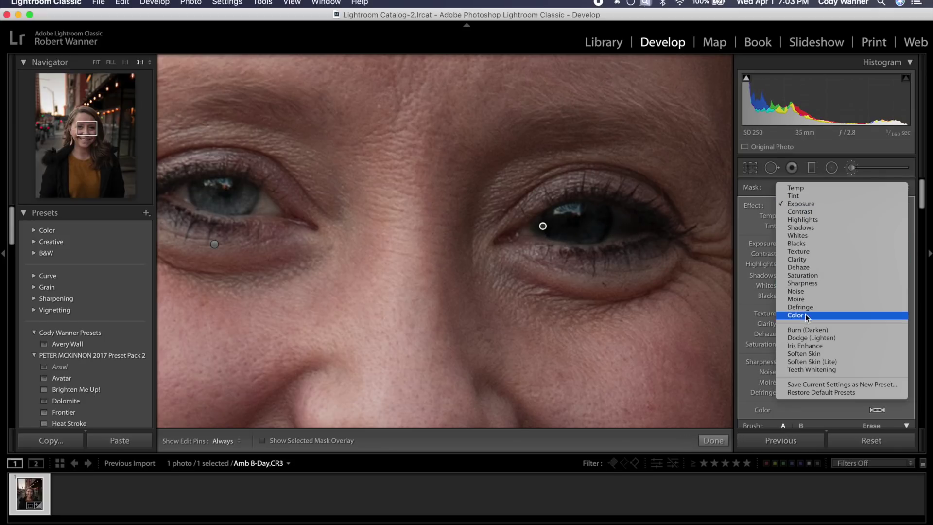
{"action": "left_click", "coordinate": [805, 345]}
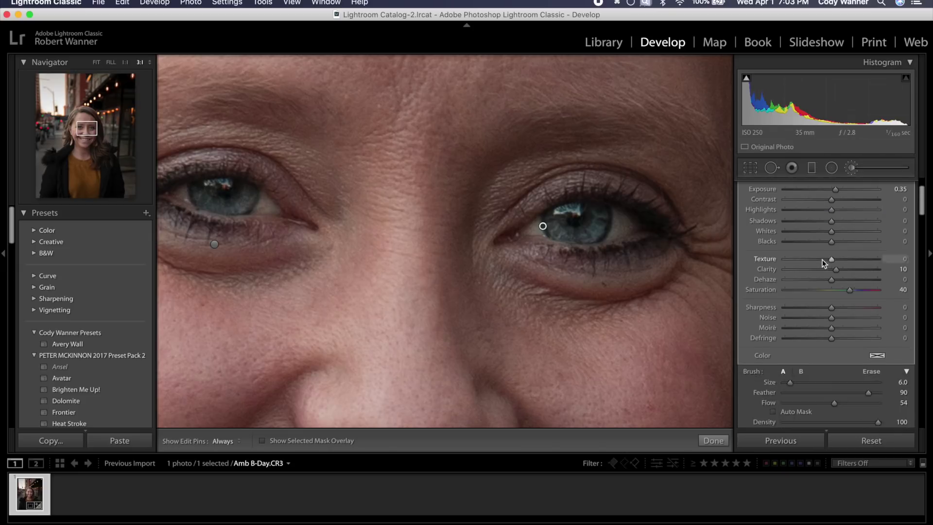
{"action": "scroll", "coordinate": [826, 263], "scroll_direction": "down", "scroll_amount": 3}
{"action": "scroll", "coordinate": [826, 263], "scroll_direction": "up", "scroll_amount": 4}
{"action": "key", "text": "super+minus"}
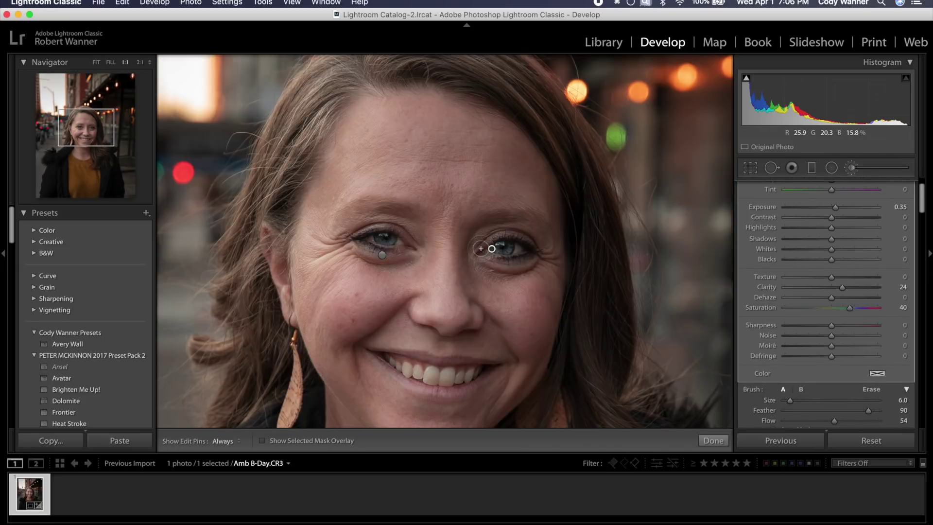
{"action": "key", "text": "super+minus"}
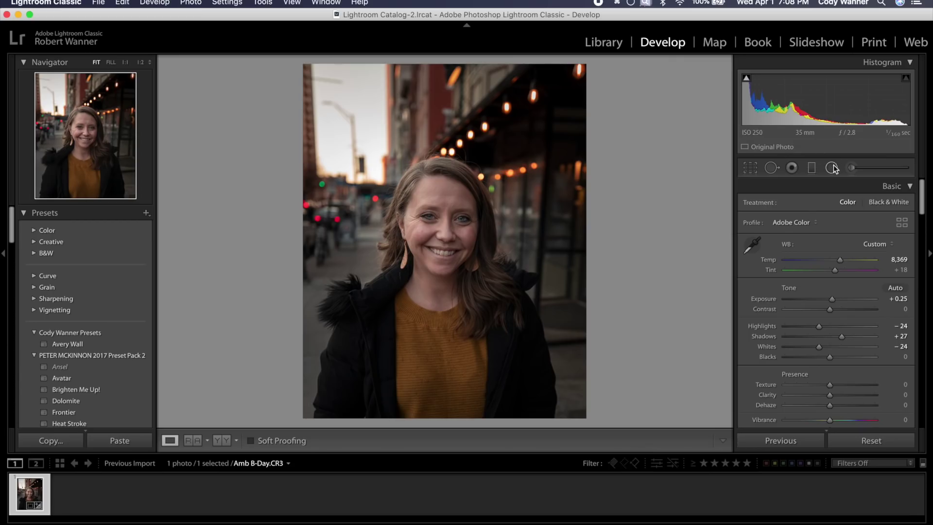
Add an oval radial filter centred on the woman's face with highlights at -19 and exposure at -1.16.
{"action": "left_click", "coordinate": [831, 167]}
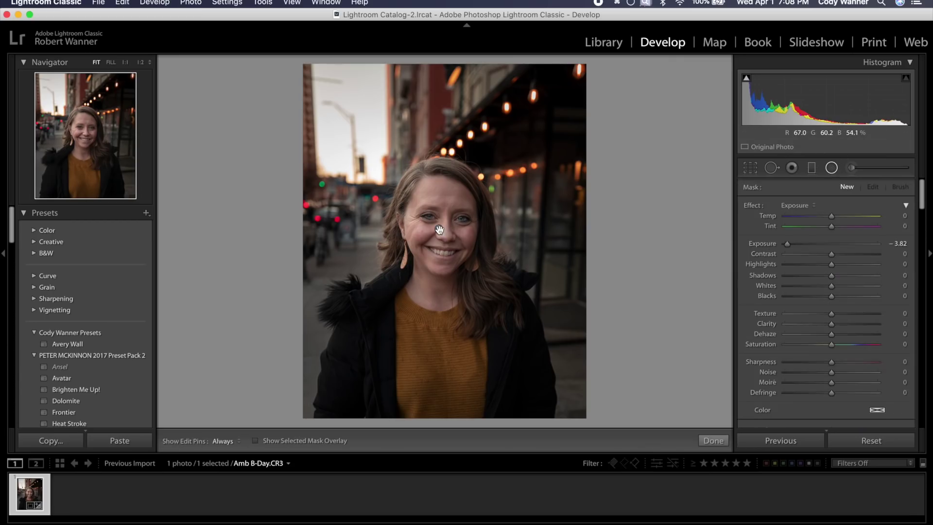
{"action": "left_click", "coordinate": [439, 229]}
{"action": "scroll", "coordinate": [865, 272], "scroll_direction": "down", "scroll_amount": 1}
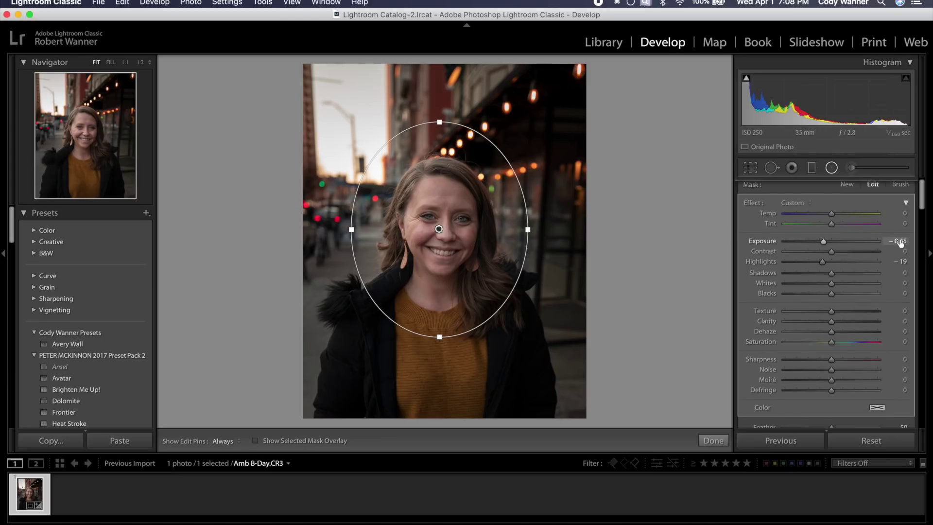
{"action": "left_click_drag", "start_coordinate": [899, 243], "coordinate": [875, 243]}
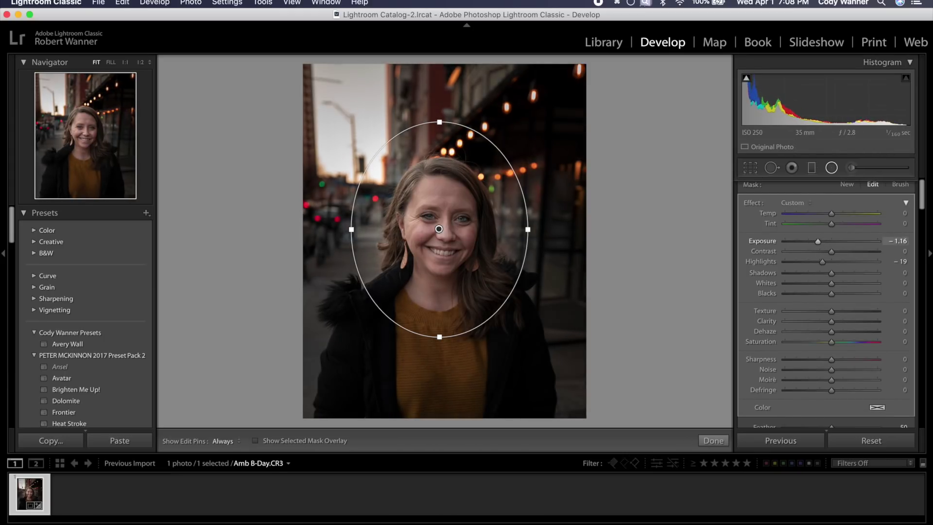
Set the radial filter's feather to 94 and enlarge its oval slightly in width and height.
{"action": "scroll", "coordinate": [899, 277], "scroll_direction": "down", "scroll_amount": 8}
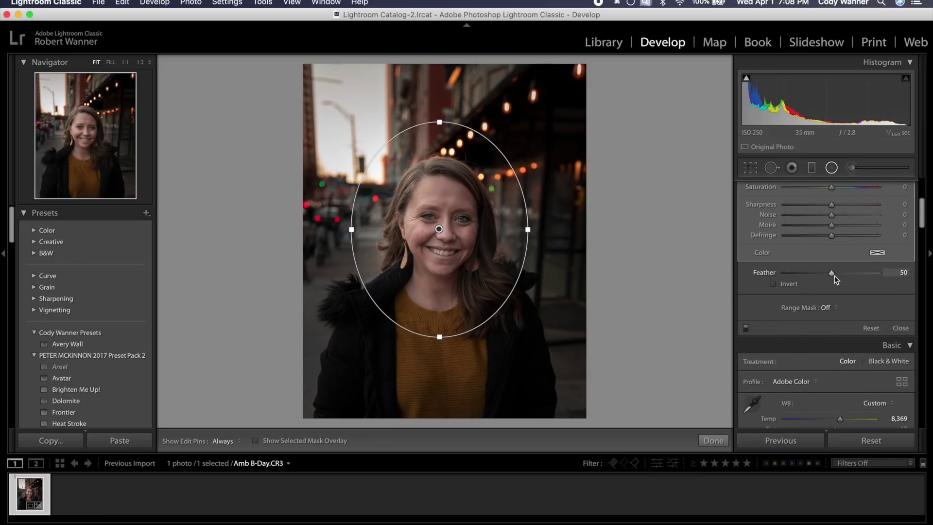
{"action": "left_click_drag", "start_coordinate": [833, 276], "coordinate": [867, 280]}
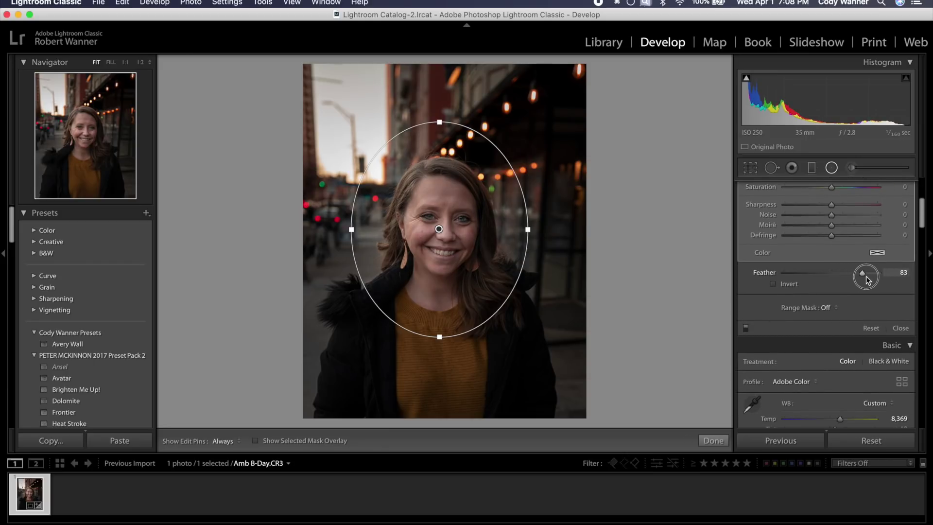
{"action": "left_click_drag", "start_coordinate": [865, 280], "coordinate": [874, 280]}
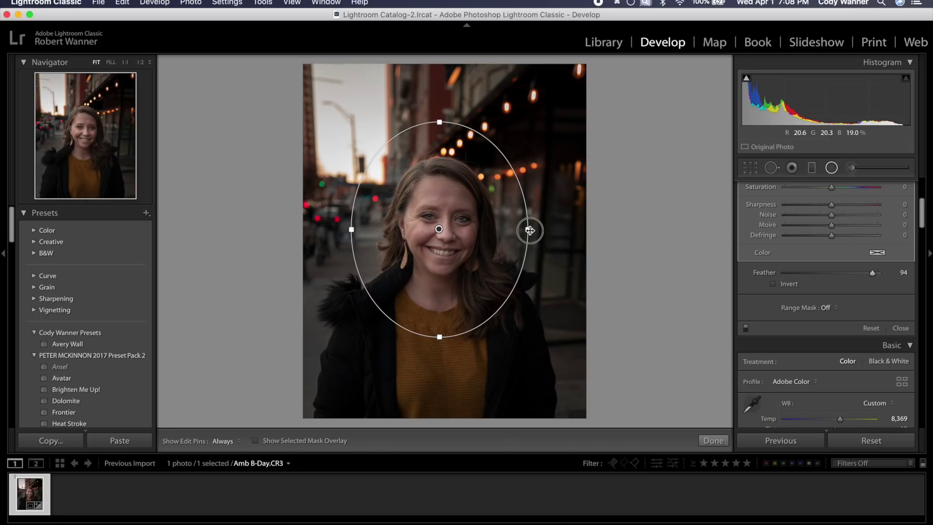
{"action": "left_click_drag", "start_coordinate": [530, 231], "coordinate": [532, 229]}
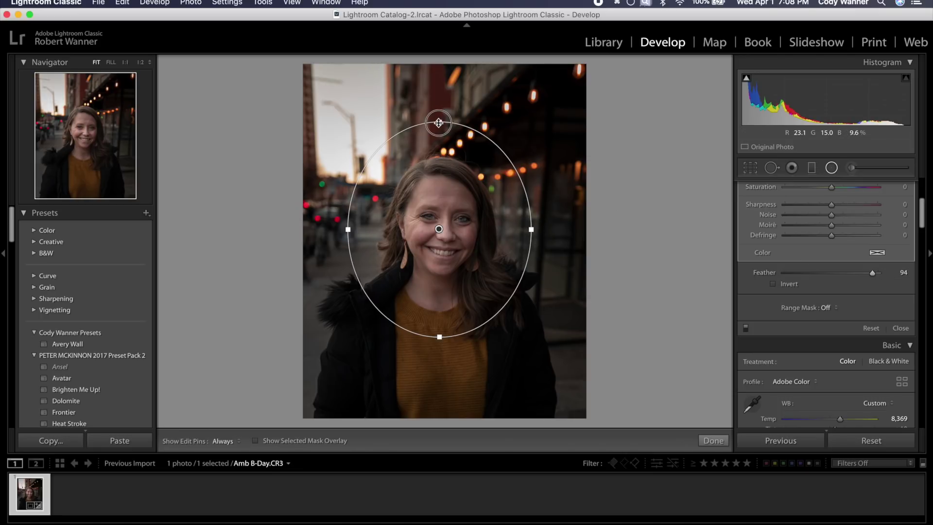
{"action": "left_click_drag", "start_coordinate": [438, 123], "coordinate": [440, 105]}
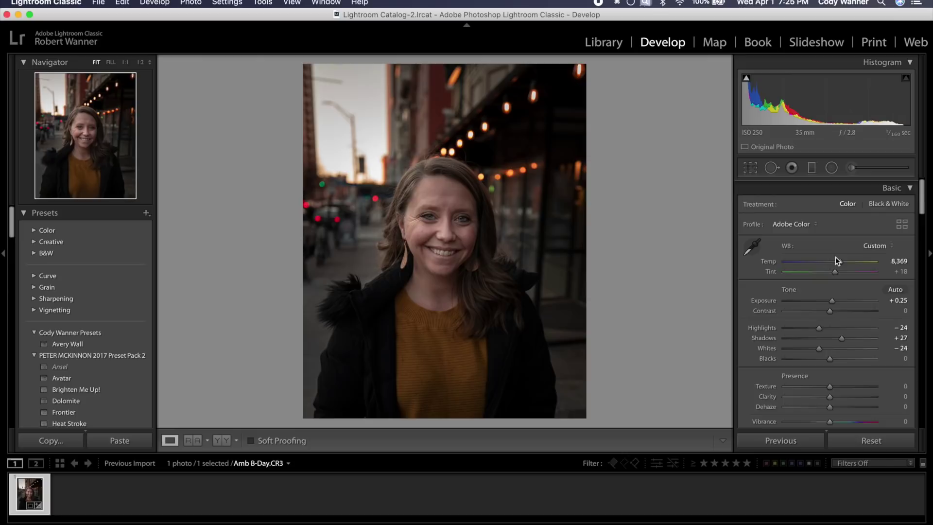
In the HSL hue settings, set red to +6, orange to +4 and yellow to -13.
{"action": "scroll", "coordinate": [836, 256], "scroll_direction": "down", "scroll_amount": 5}
{"action": "scroll", "coordinate": [836, 257], "scroll_direction": "down", "scroll_amount": 5}
{"action": "mouse_move", "coordinate": [835, 258]}
{"action": "left_mouse_down"}
{"action": "mouse_move", "coordinate": [871, 261]}
{"action": "mouse_move", "coordinate": [795, 264]}
{"action": "mouse_move", "coordinate": [872, 267]}
{"action": "mouse_move", "coordinate": [783, 267]}
{"action": "mouse_move", "coordinate": [878, 270]}
{"action": "mouse_move", "coordinate": [843, 272]}
{"action": "left_mouse_up"}
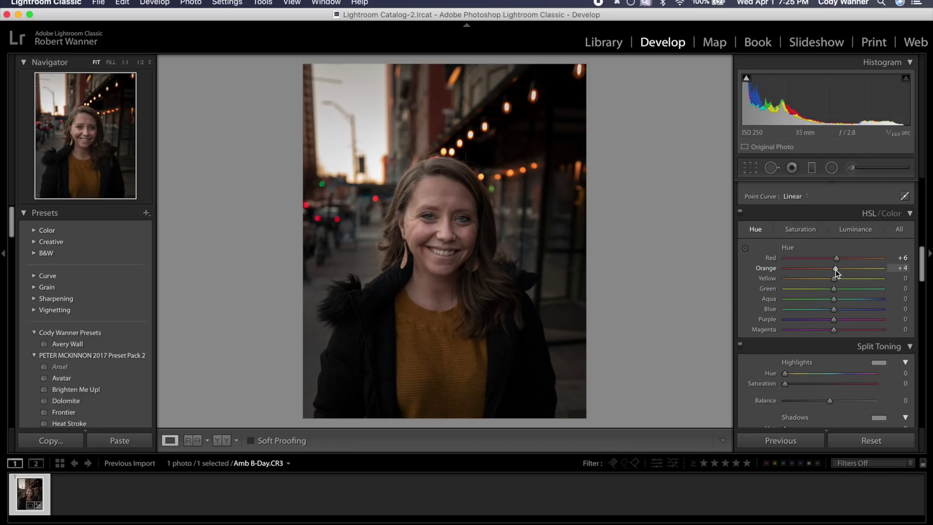
{"action": "mouse_move", "coordinate": [834, 278]}
{"action": "left_mouse_down"}
{"action": "mouse_move", "coordinate": [809, 279]}
{"action": "mouse_move", "coordinate": [900, 277]}
{"action": "mouse_move", "coordinate": [837, 278]}
{"action": "left_mouse_up"}
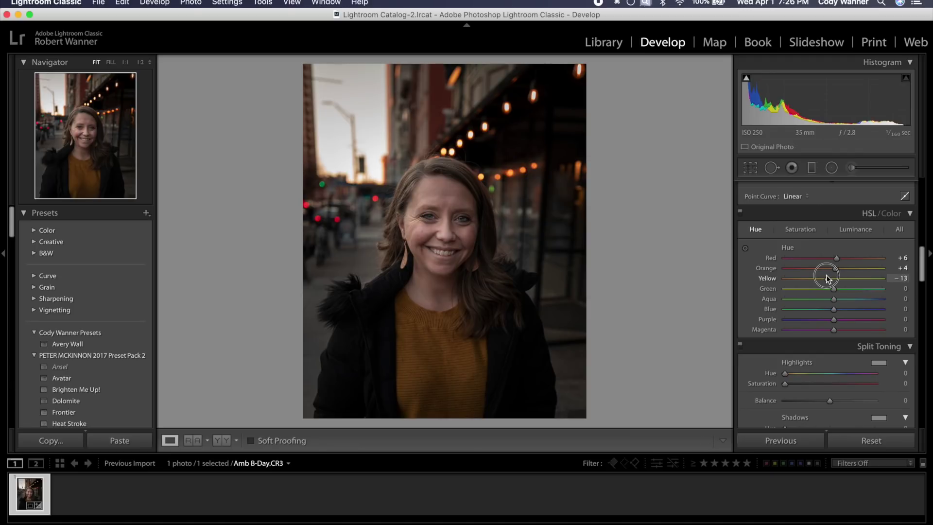
Try hue shifts on green, aqua, blue and purple, reset them, and raise the magenta hue to +11.
{"action": "mouse_move", "coordinate": [834, 291]}
{"action": "left_mouse_down"}
{"action": "mouse_move", "coordinate": [875, 290]}
{"action": "mouse_move", "coordinate": [794, 291]}
{"action": "mouse_move", "coordinate": [841, 294]}
{"action": "left_mouse_up"}
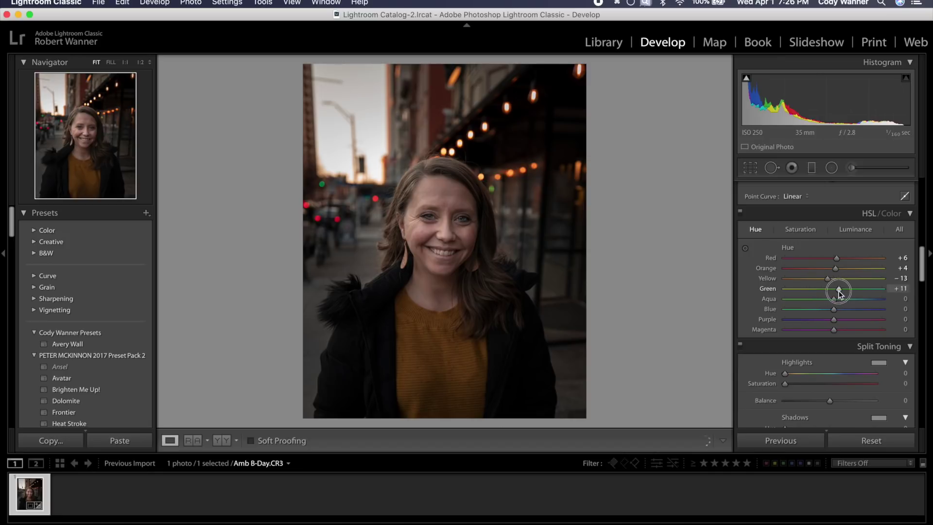
{"action": "left_click_drag", "start_coordinate": [836, 298], "coordinate": [841, 332]}
{"action": "double_click", "coordinate": [836, 300]}
{"action": "double_click", "coordinate": [842, 311]}
{"action": "double_click", "coordinate": [845, 318]}
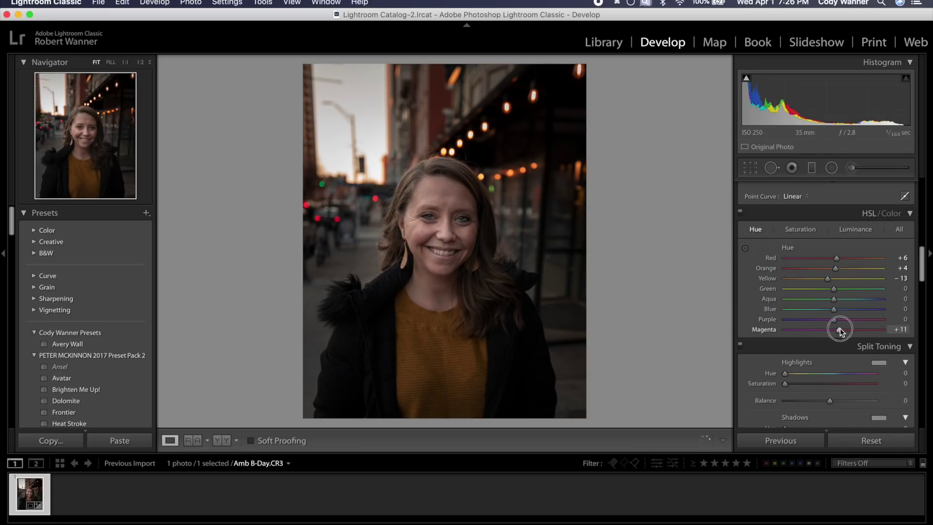